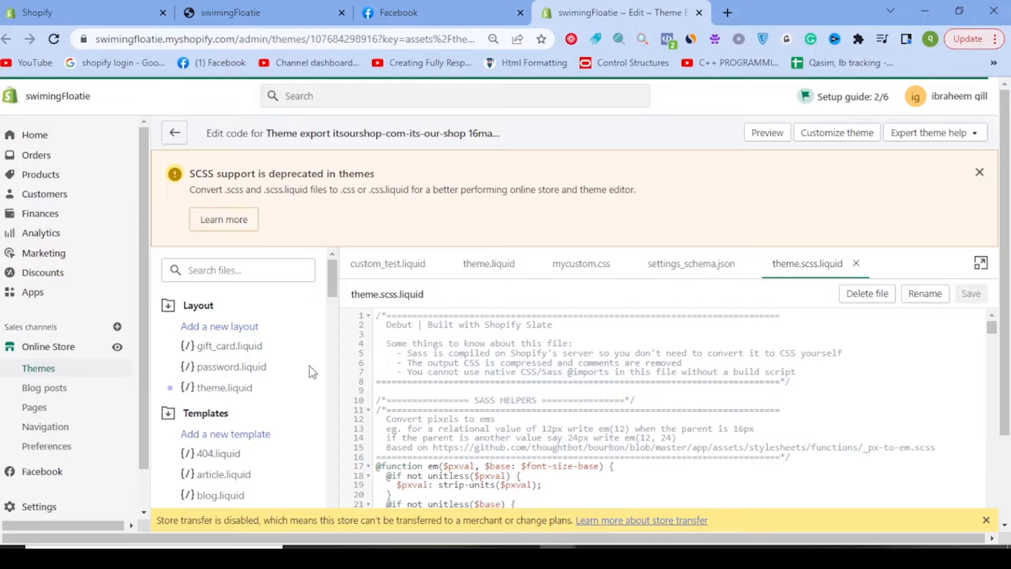
Collapse the Layout, Templates, Sections, Snippets, Assets and Config folders in the theme's file list.
left_click(167, 307)
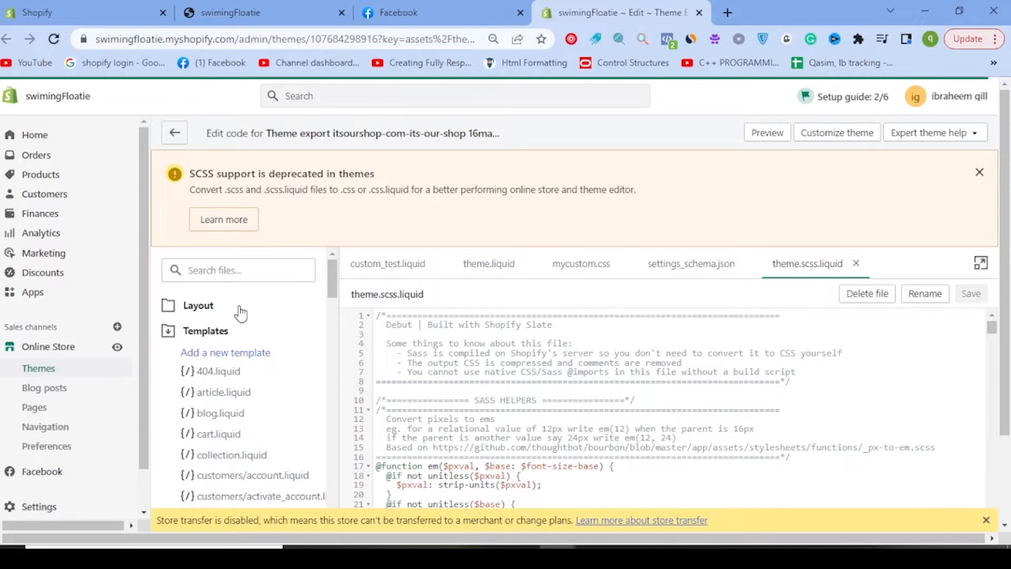
left_click(168, 333)
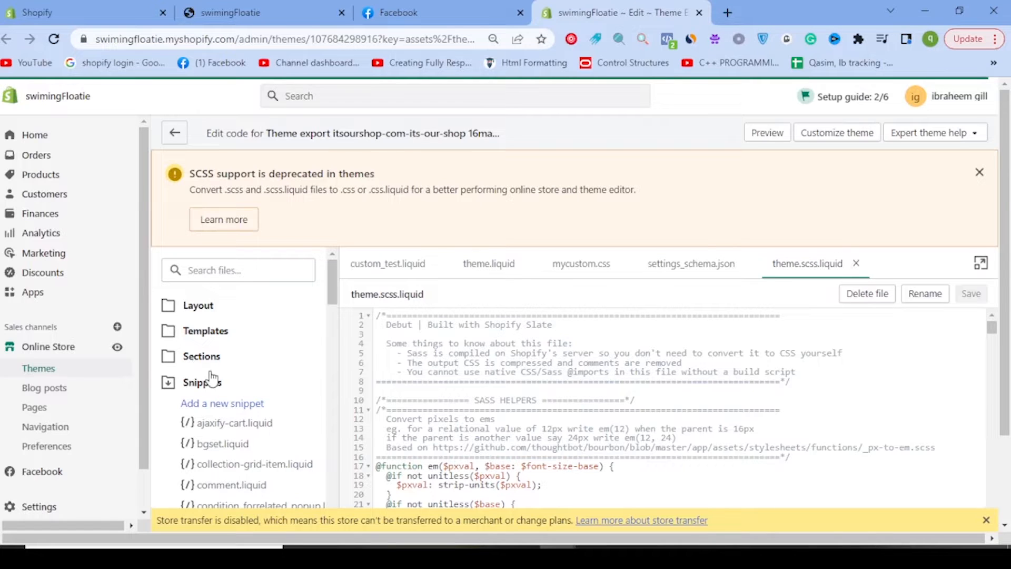
left_click(169, 389)
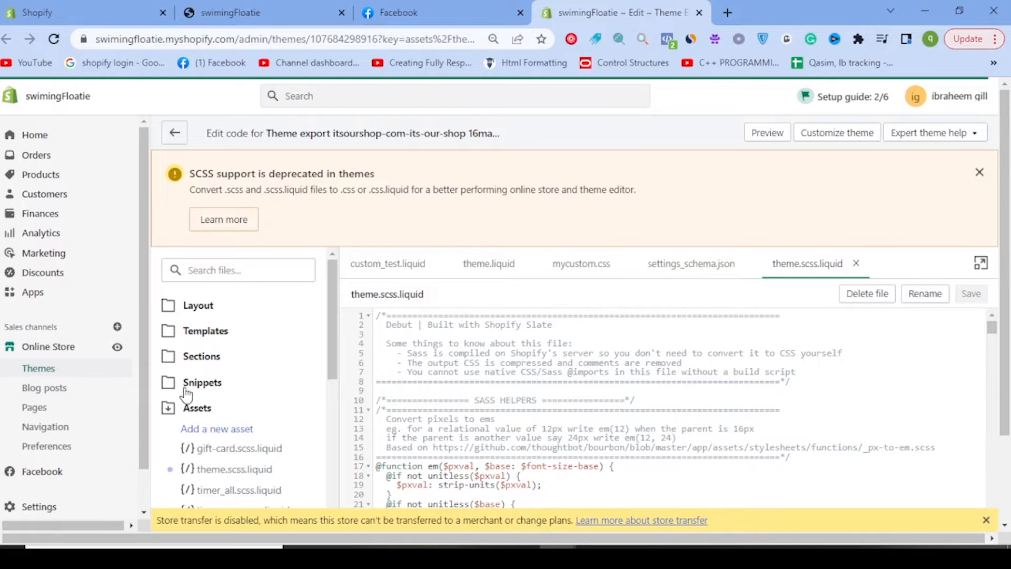
left_click(168, 409)
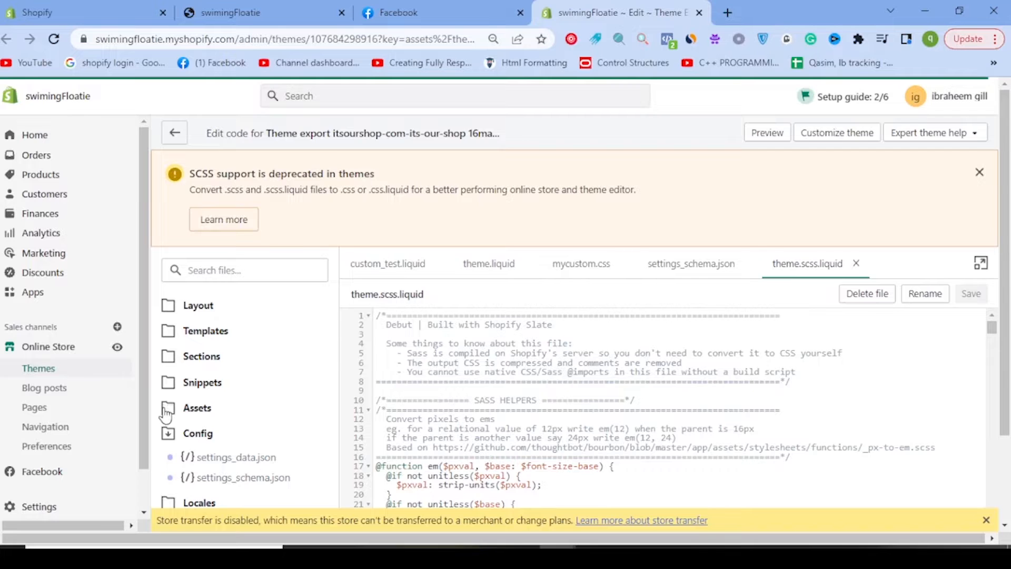
left_click(167, 434)
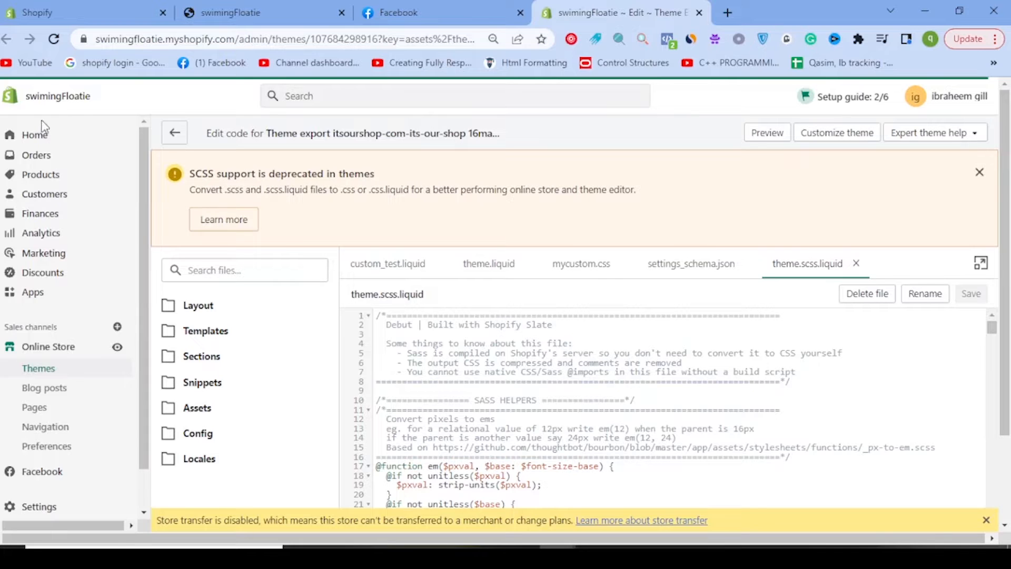
Go from the store's home page to the Online Store themes and open the live theme's code for editing.
left_click(38, 137)
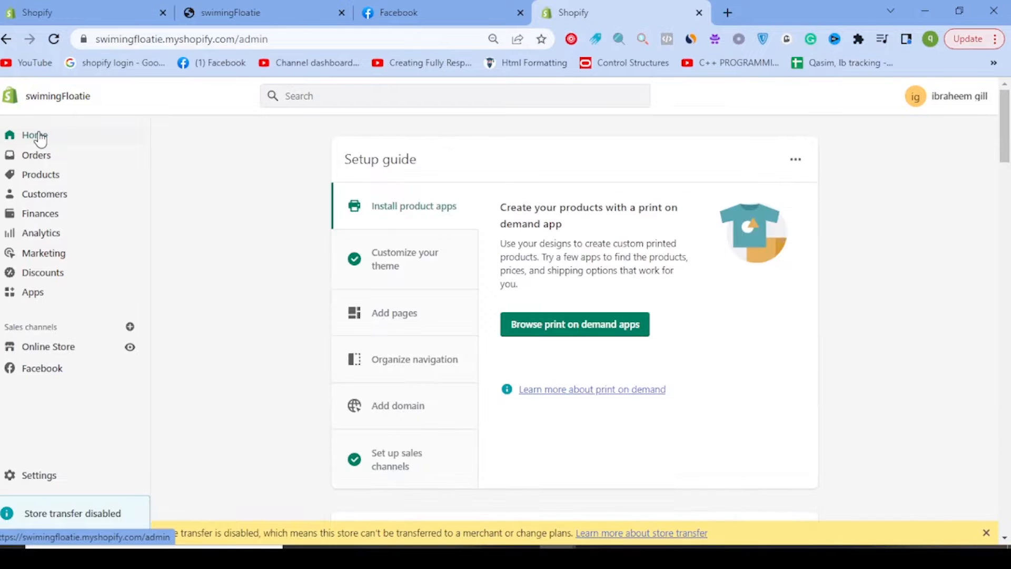
left_click(26, 352)
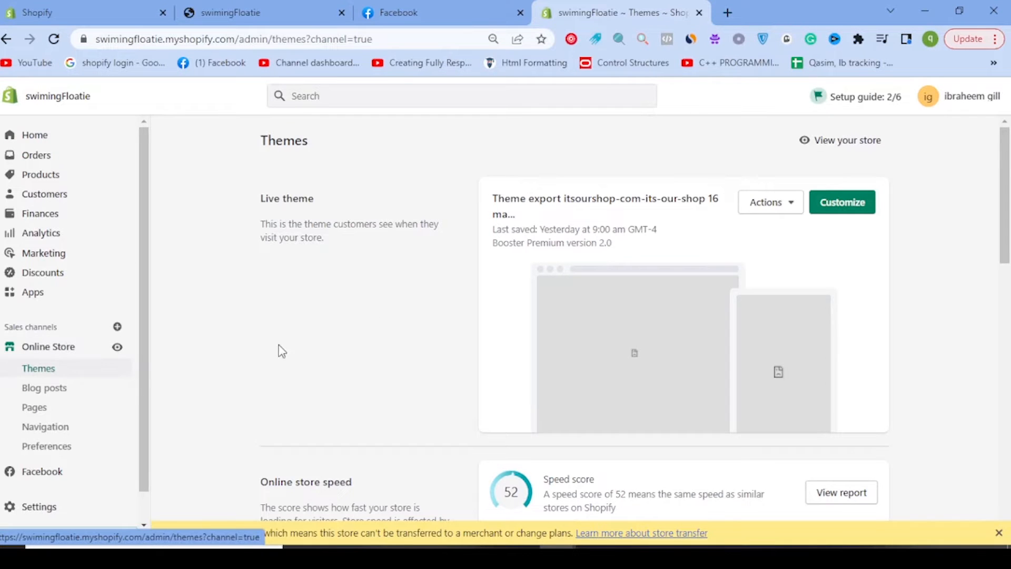
scroll(598, 339, "down", 4)
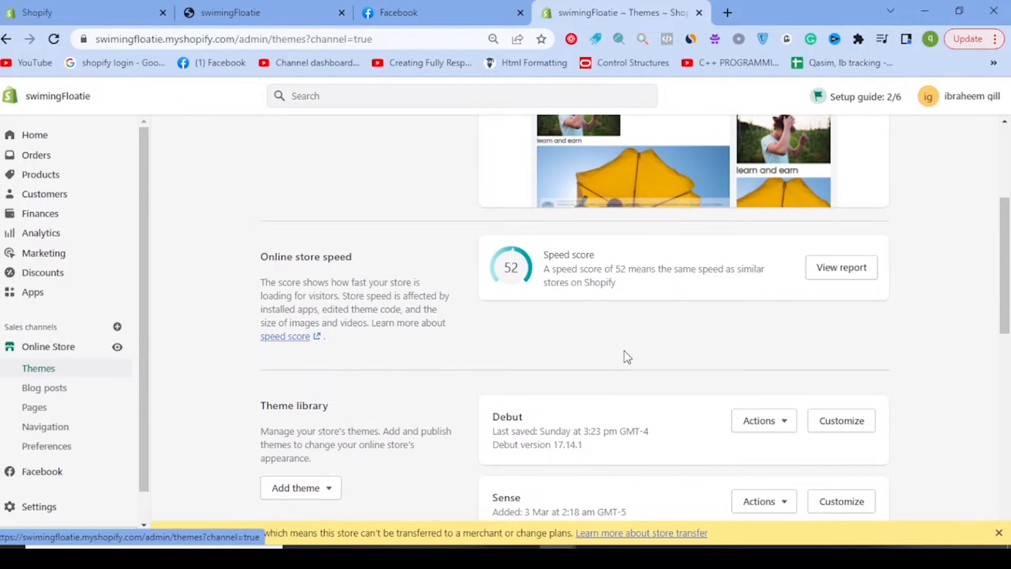
scroll(627, 356, "down", 8)
scroll(627, 351, "up", 4)
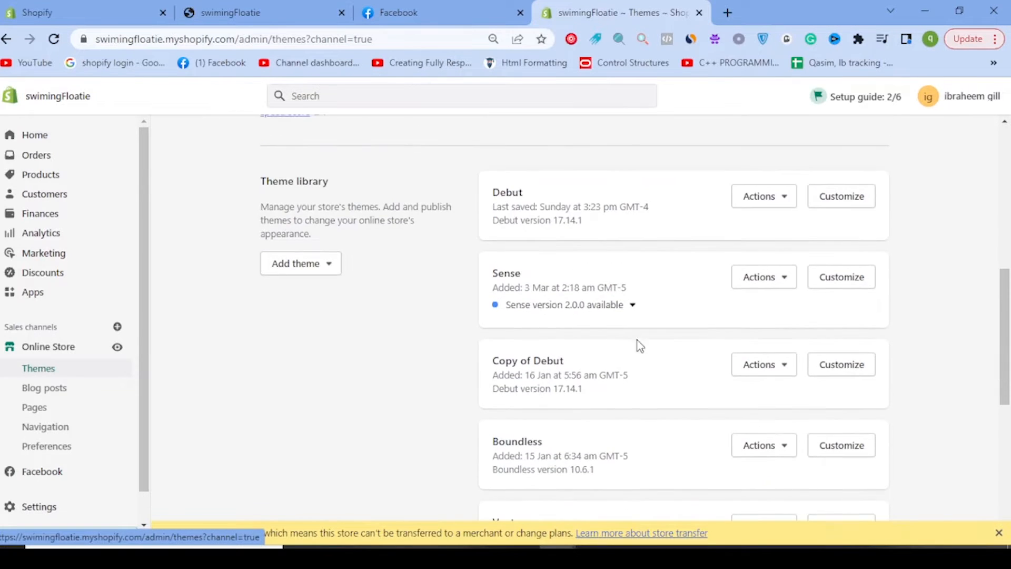
scroll(640, 345, "up", 9)
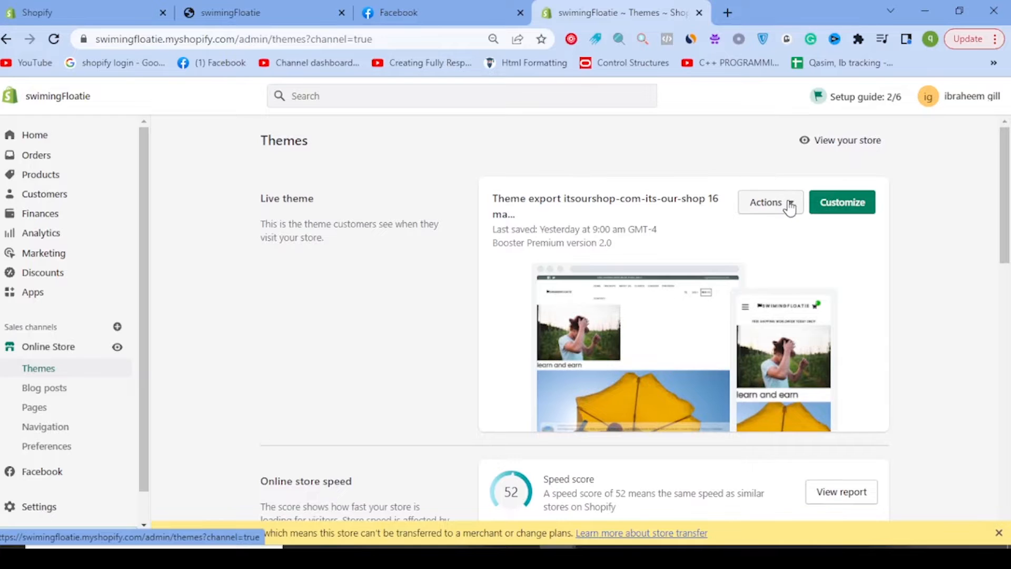
left_click(790, 206)
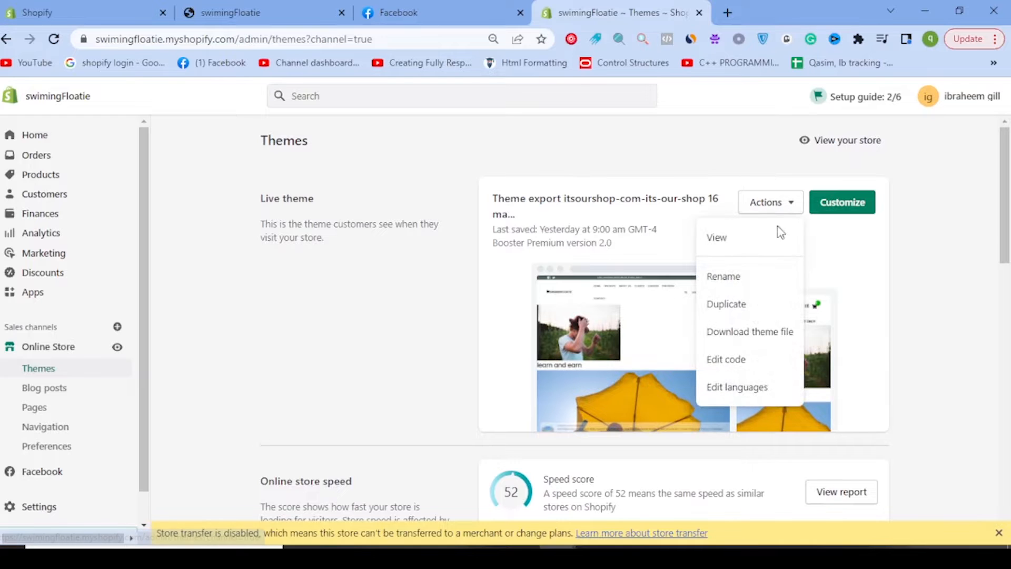
left_click(753, 367)
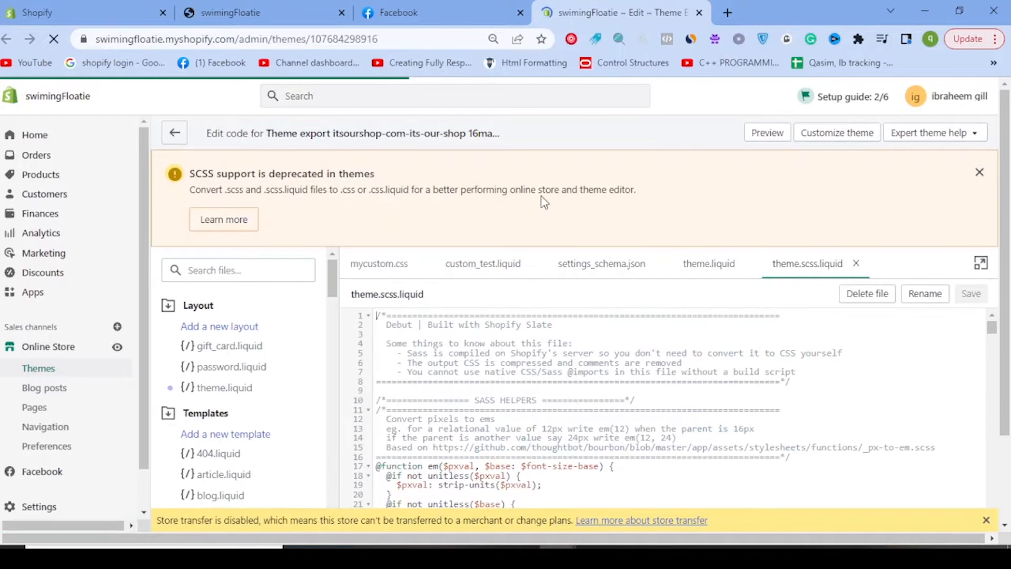
Close all the open theme files, from mycustom.css to theme.scss.liquid.
left_click(418, 265)
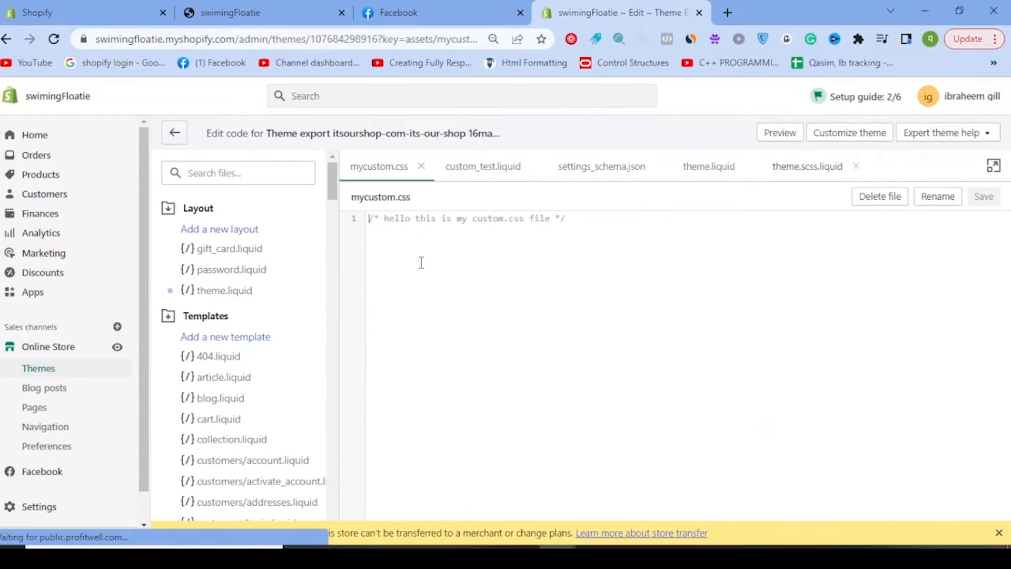
left_click(421, 166)
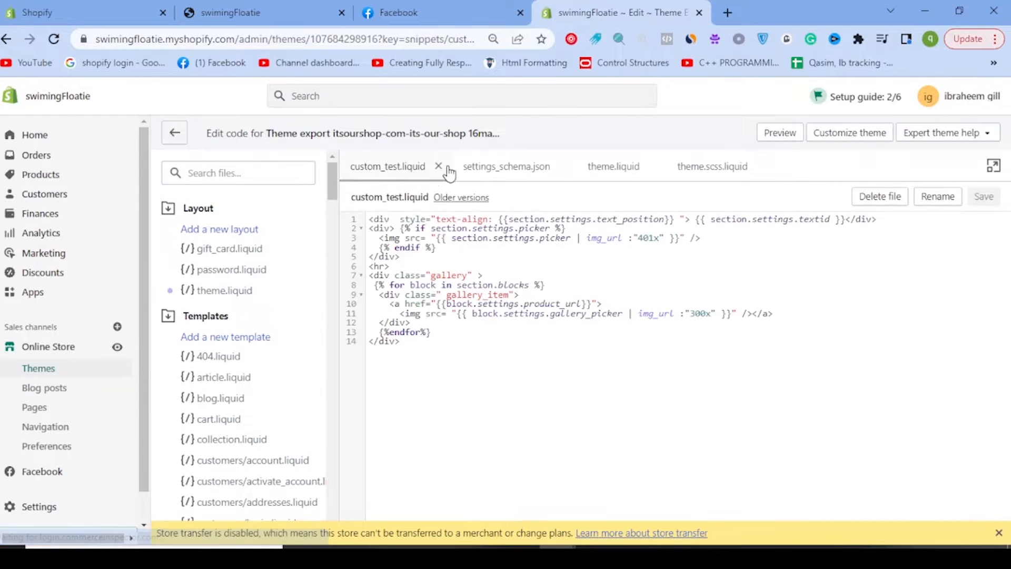
left_click(438, 166)
left_click(450, 165)
left_click(416, 166)
left_click(433, 165)
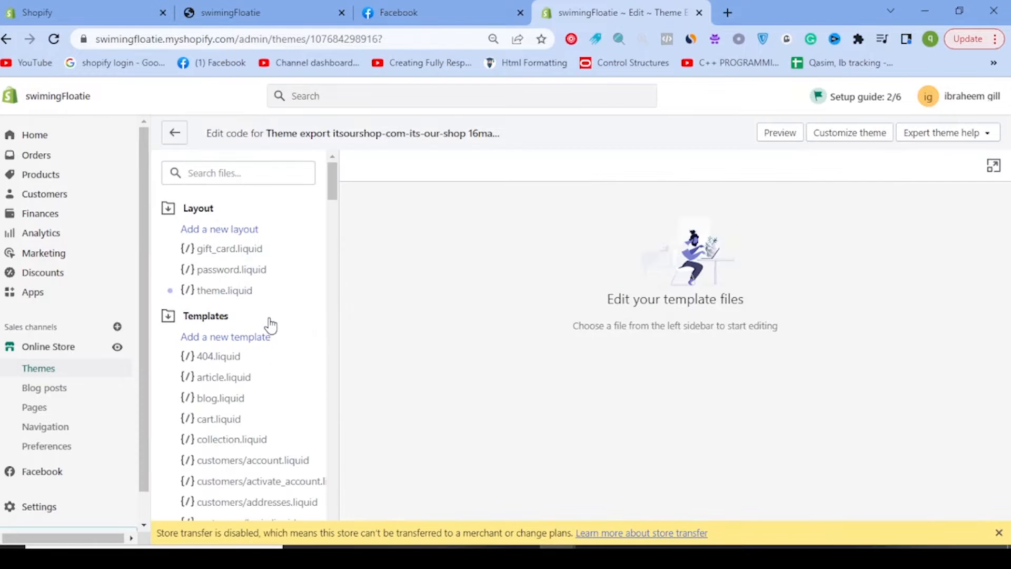
Collapse the Config folder and expand the Locales folder to show its language files.
scroll(270, 327, "down", 20)
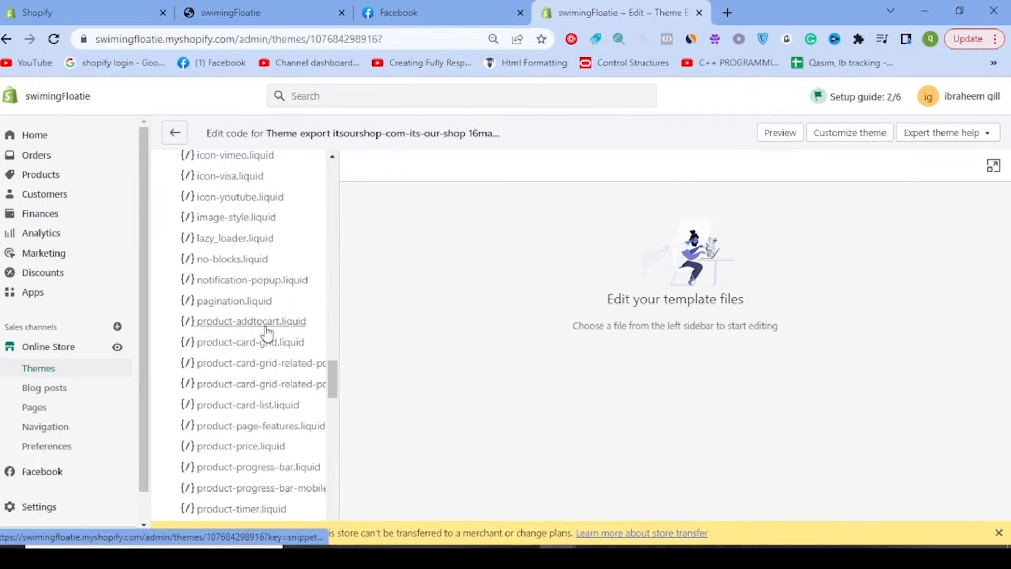
scroll(268, 329, "down", 15)
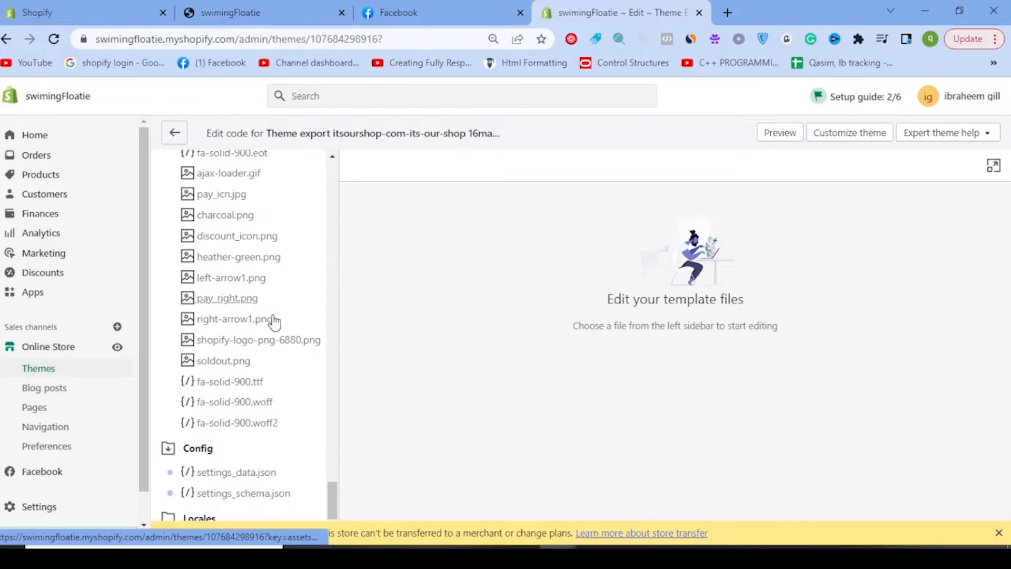
left_click(168, 448)
left_click(192, 517)
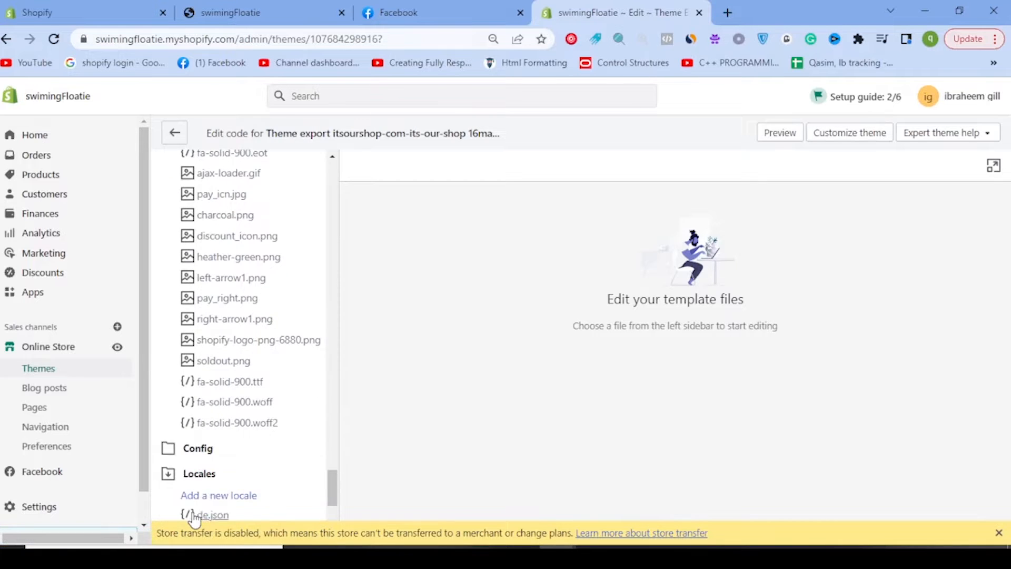
scroll(226, 487, "down", 3)
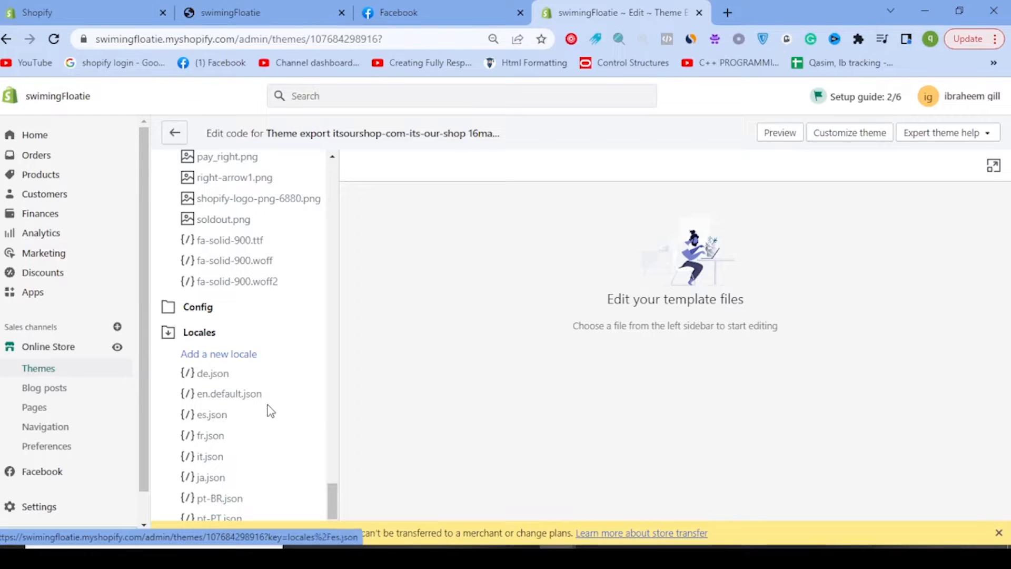
Open the en.default.json and de.json locale files and look through their English and German strings.
left_click(208, 377)
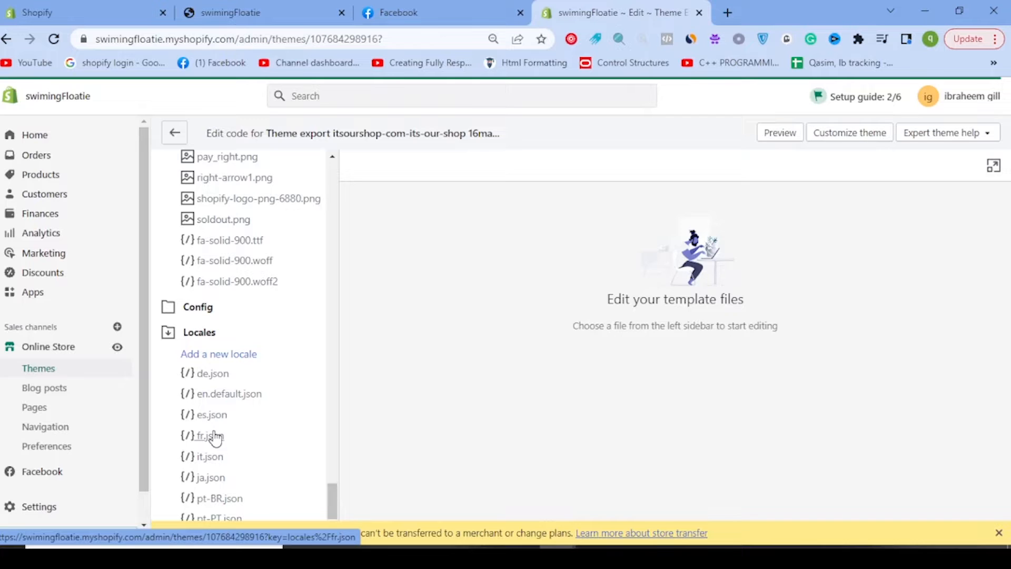
left_click(226, 393)
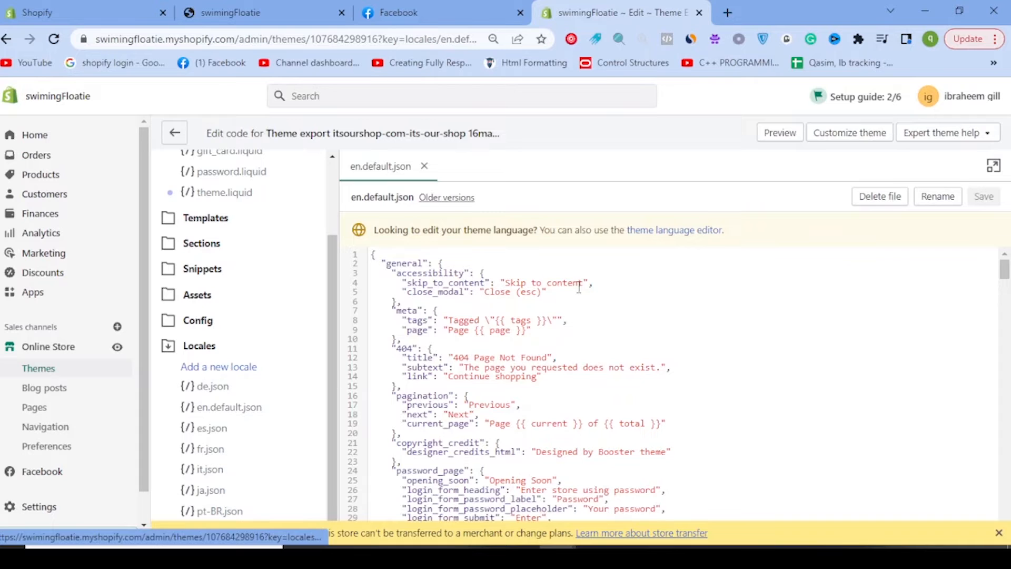
scroll(568, 277, "down", 6)
scroll(569, 277, "up", 3)
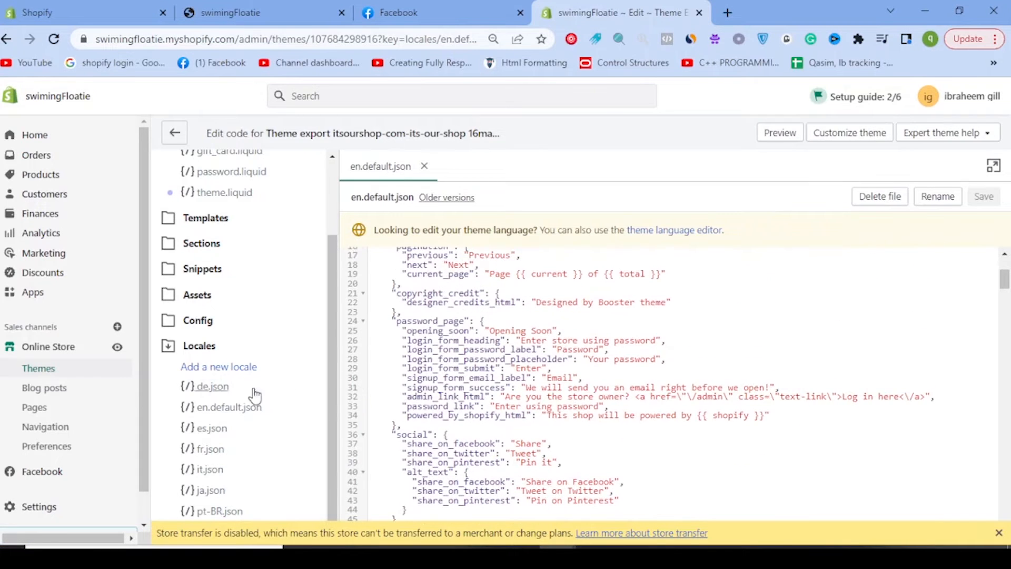
left_click(208, 392)
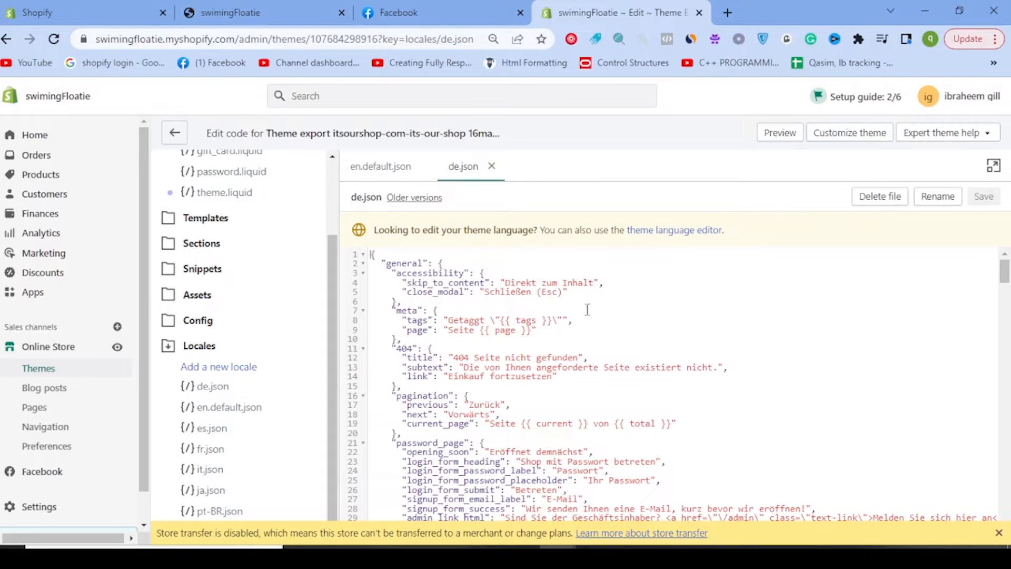
left_click_drag(484, 292, 517, 293)
Search Google for "de language" and expand the related questions about what De means and which country uses the code.
left_click(727, 8)
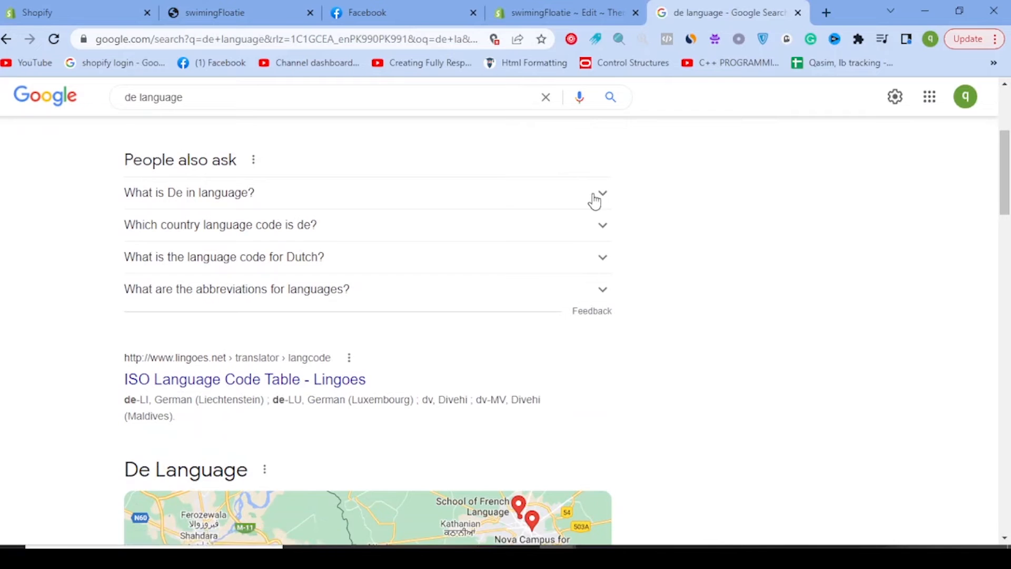
left_click(593, 196)
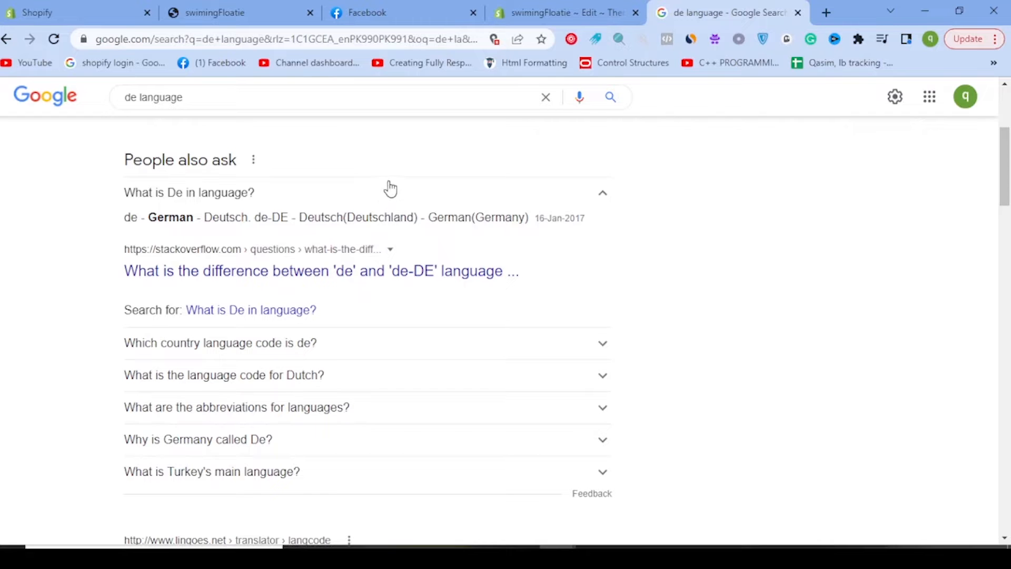
left_click(595, 341)
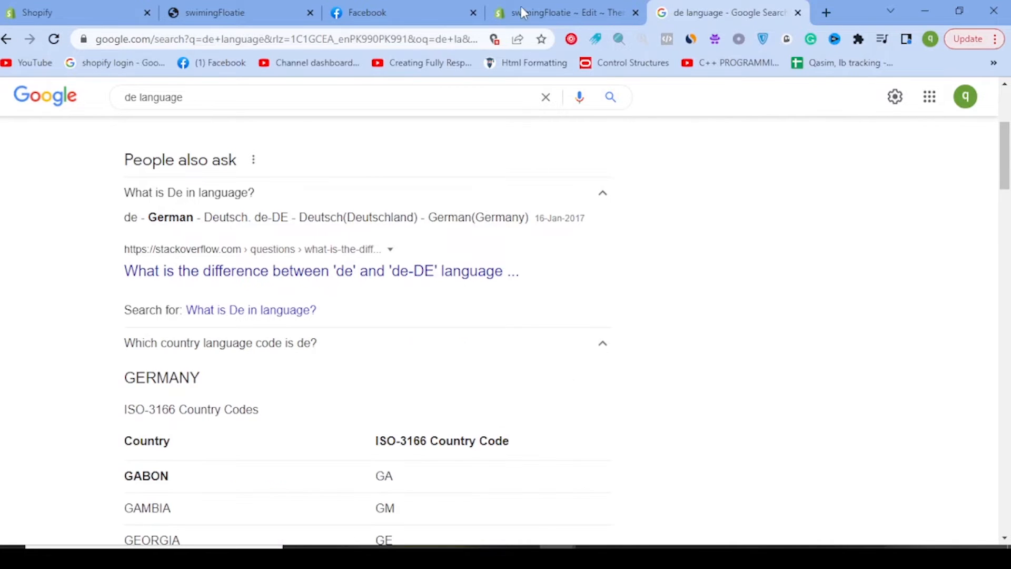
Back in the Shopify code editor, compare the password link and social sharing strings in de.json and en.default.json, and open ja.json.
left_click(534, 5)
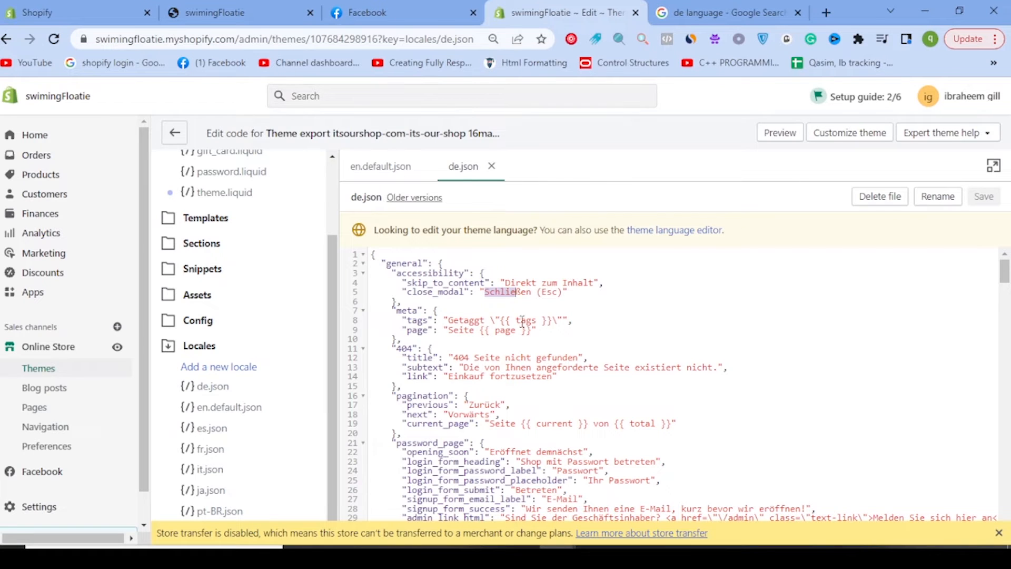
scroll(566, 364, "down", 5)
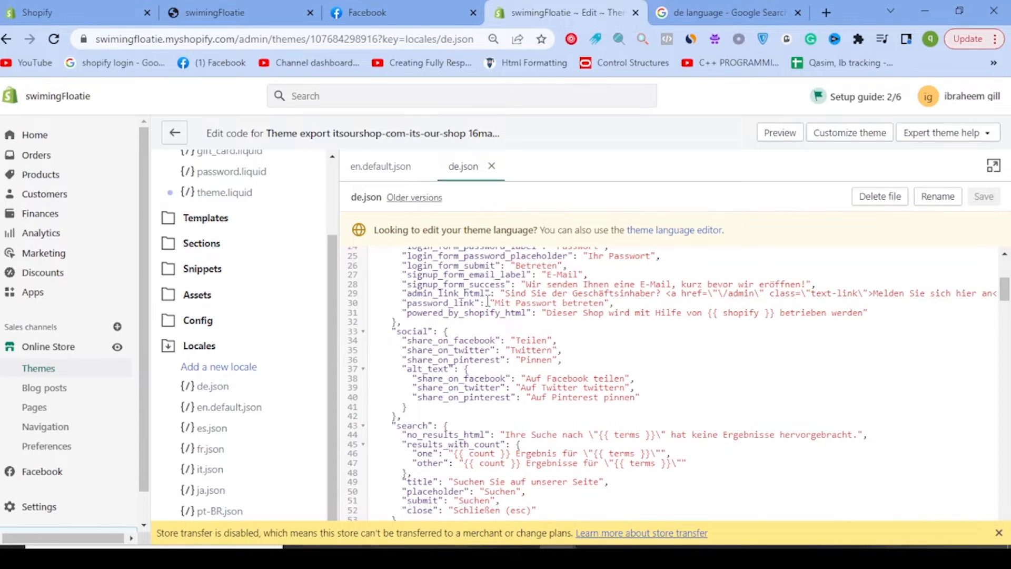
left_click_drag(494, 303, 605, 303)
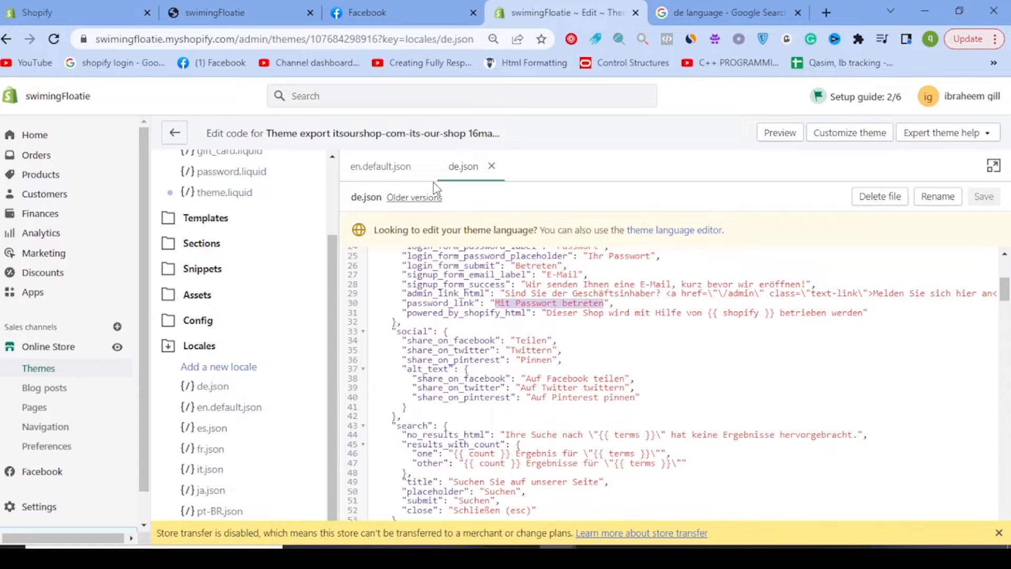
left_click(398, 166)
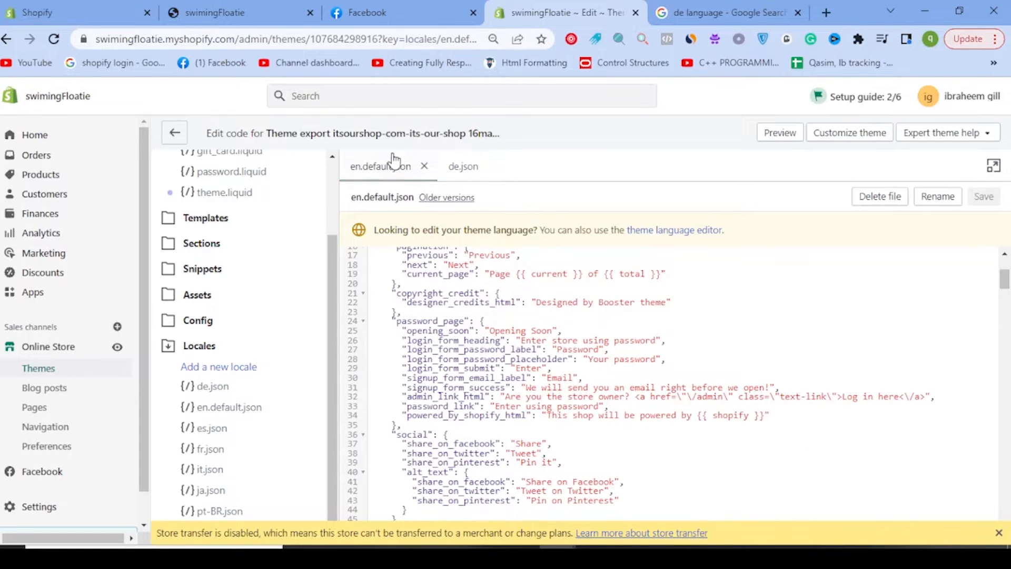
scroll(530, 305, "down", 2)
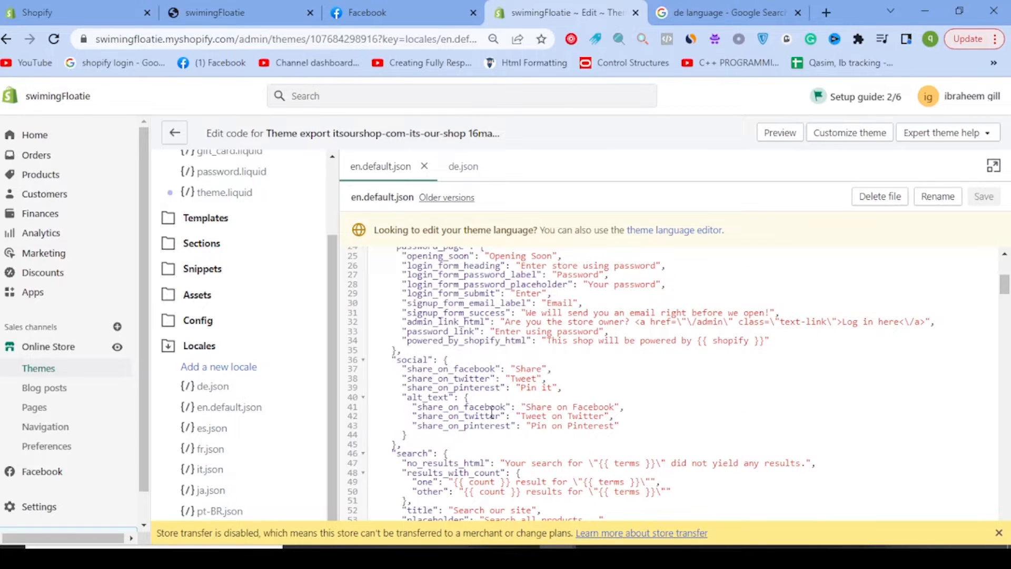
left_click_drag(521, 406, 592, 406)
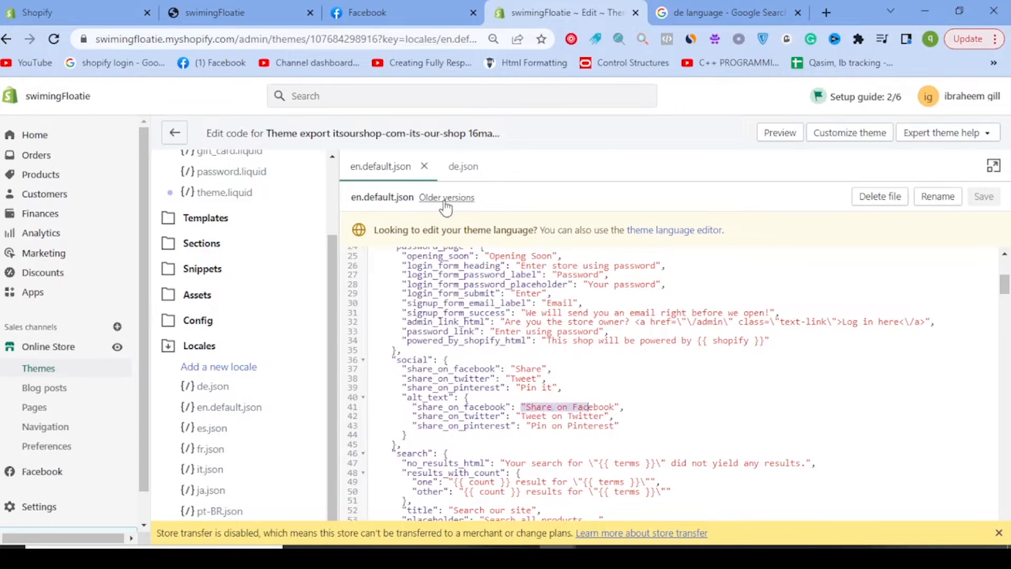
left_click(462, 166)
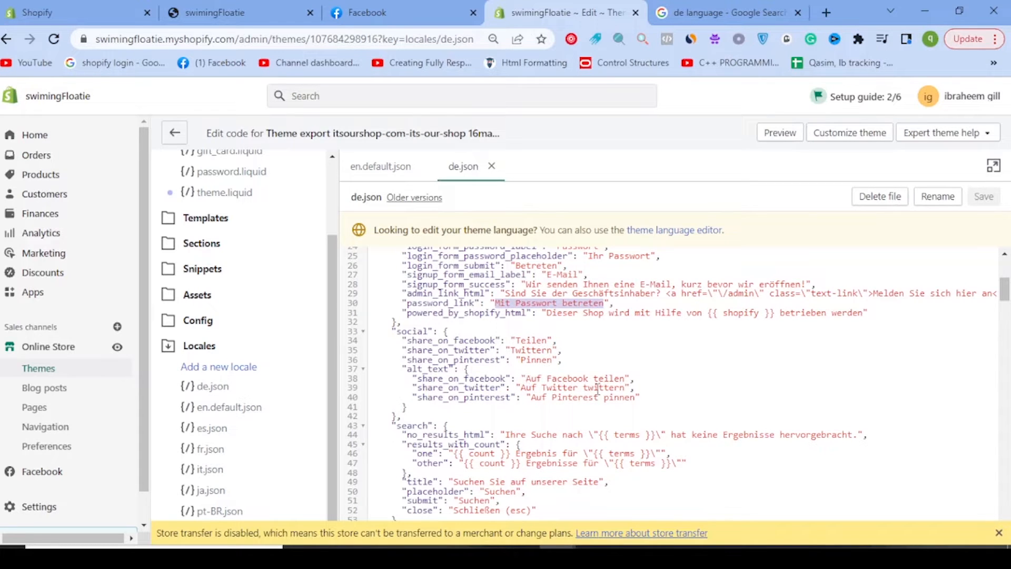
left_click_drag(529, 380, 601, 388)
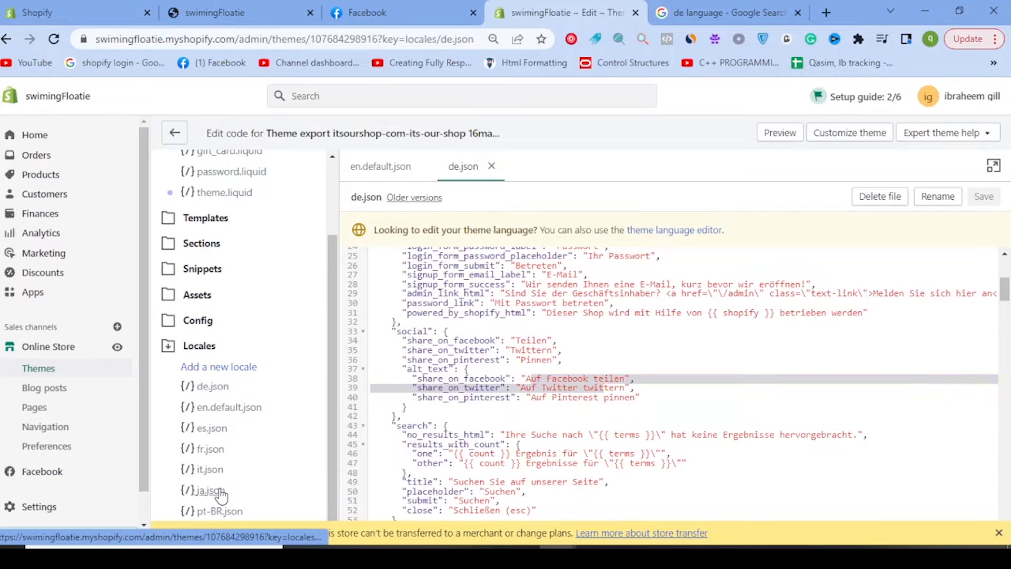
left_click(219, 491)
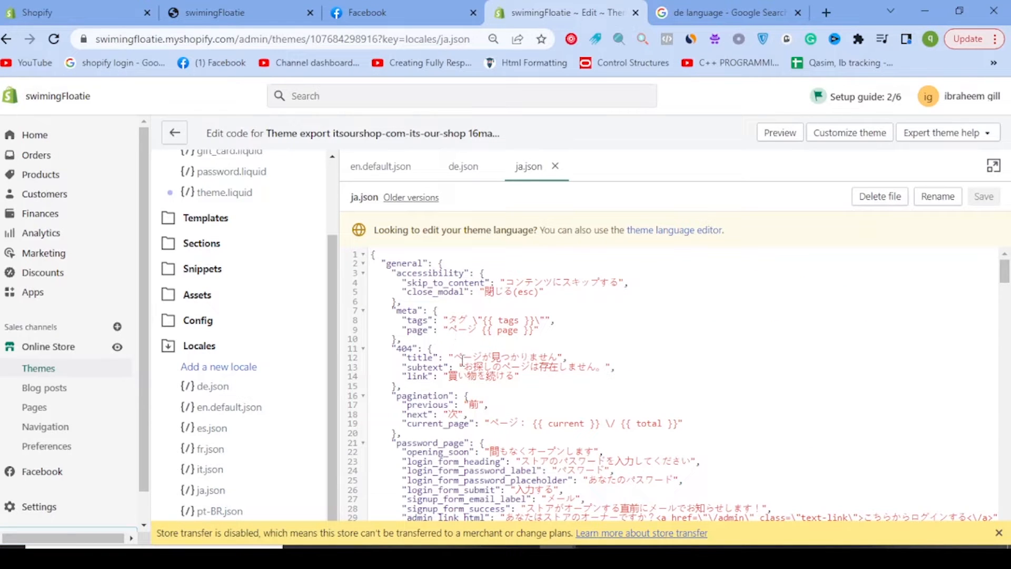
Look through the Japanese strings in ja.json, including the social, search and collection sorting sections, and return to de.json.
scroll(482, 375, "down", 4)
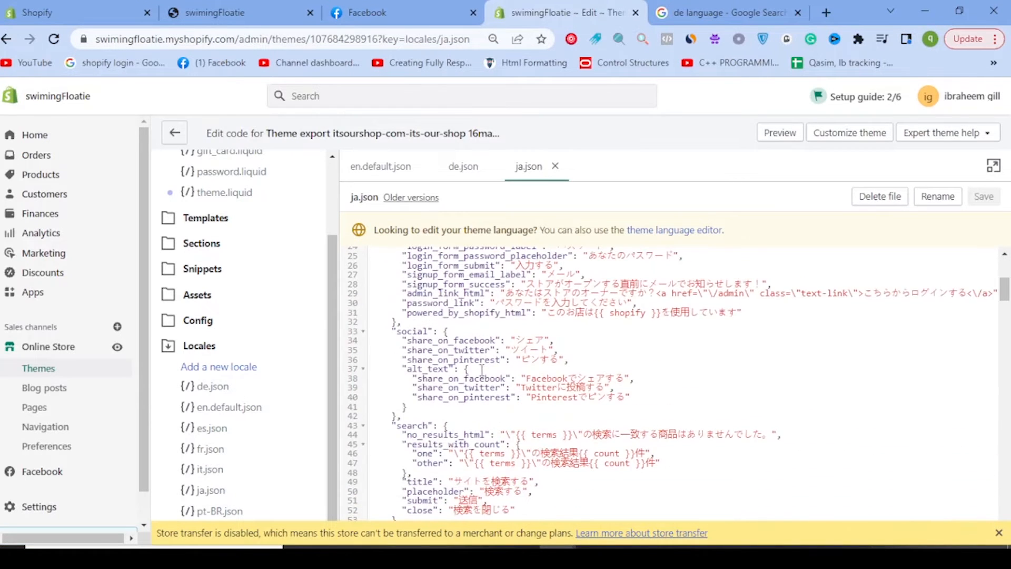
scroll(481, 370, "down", 19)
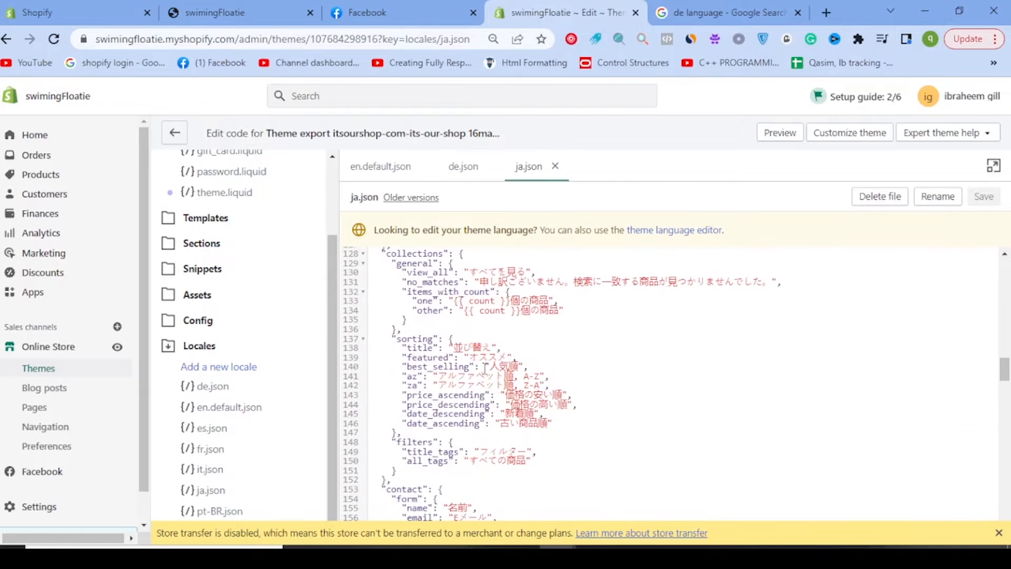
left_click(466, 167)
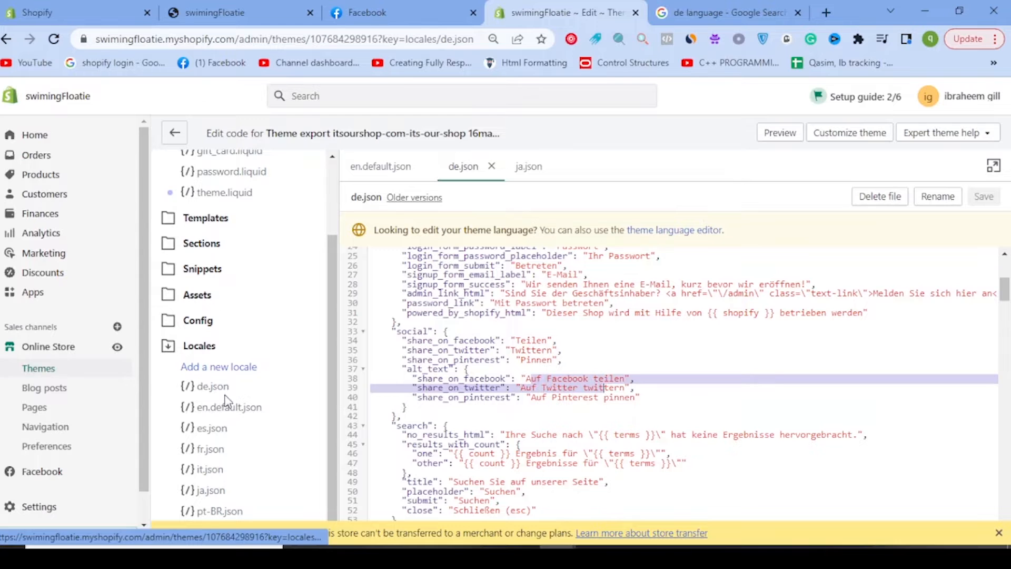
Start a new locale named urdu, check which existing locale files it can be created from, and cancel the creation.
left_click(229, 367)
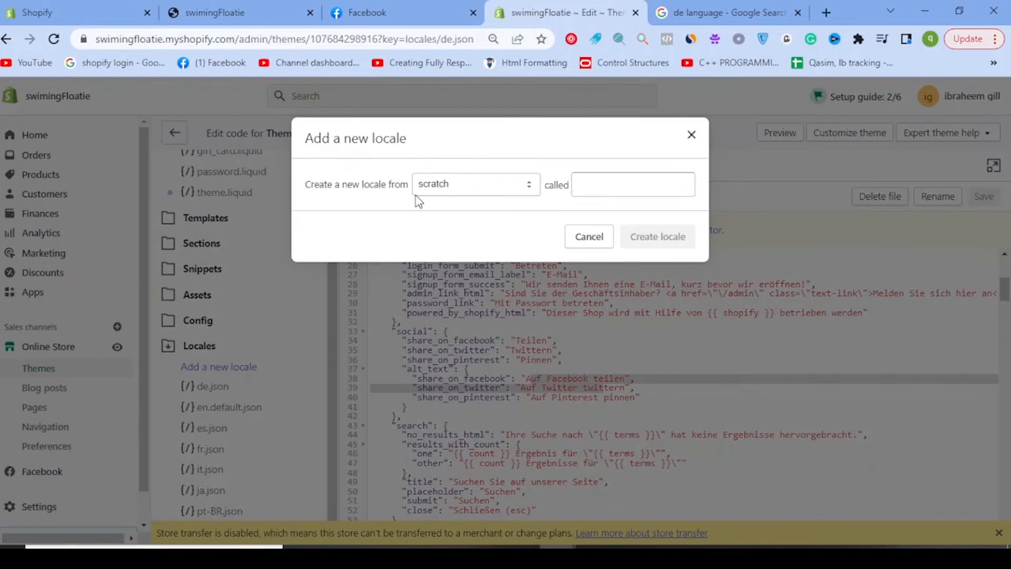
left_click(598, 183)
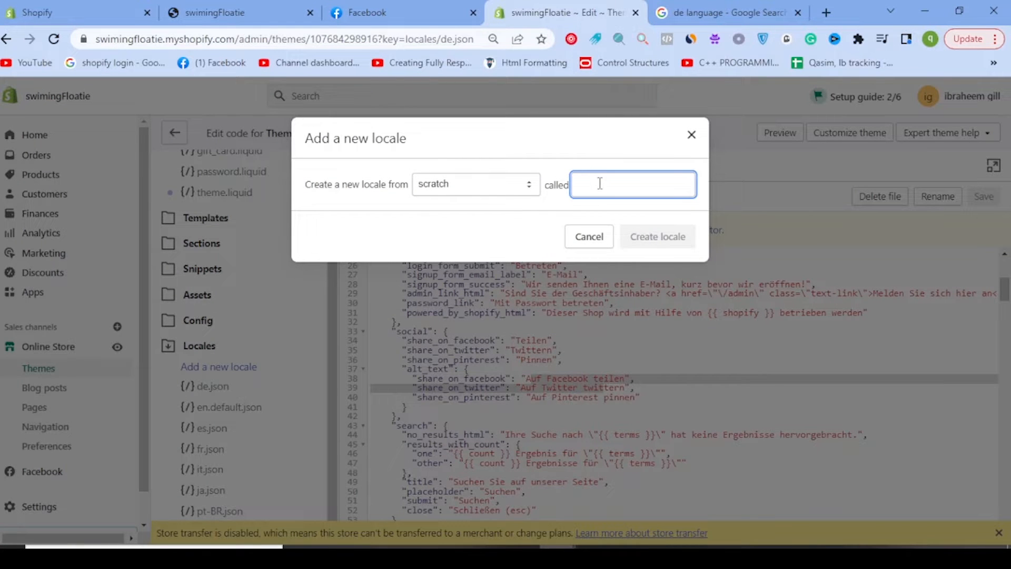
type("urdu")
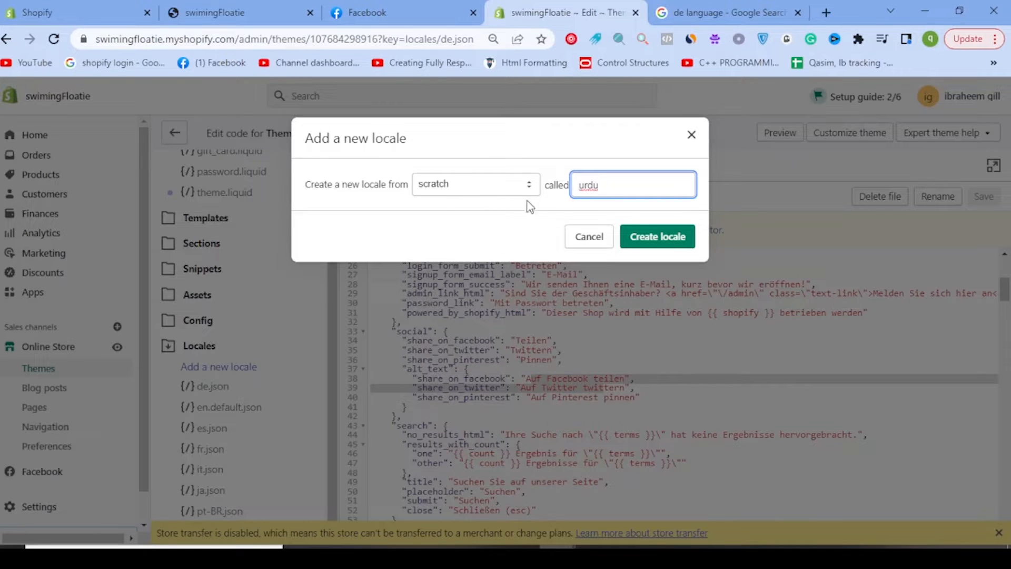
left_click(526, 179)
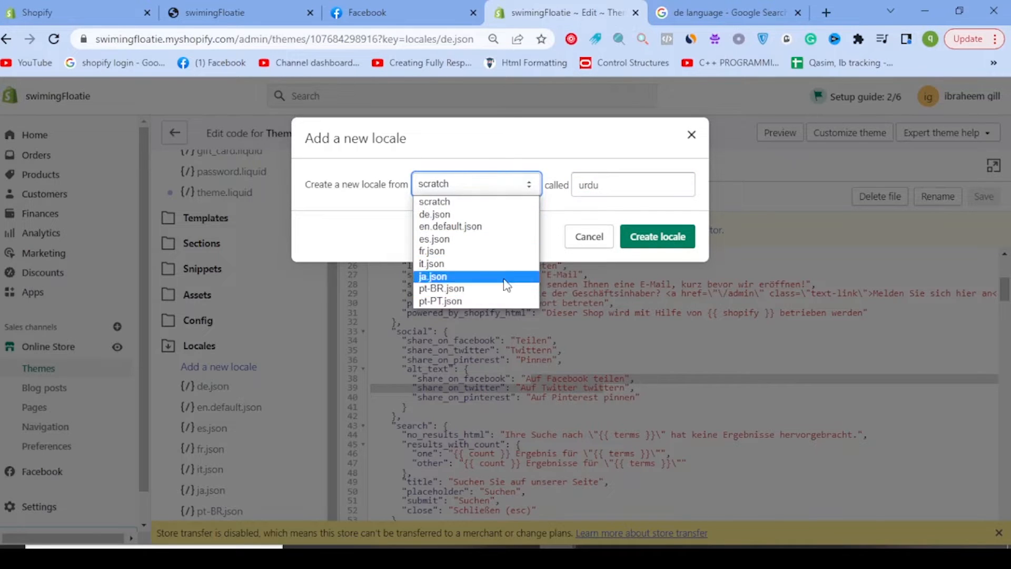
left_click(504, 182)
left_click(584, 237)
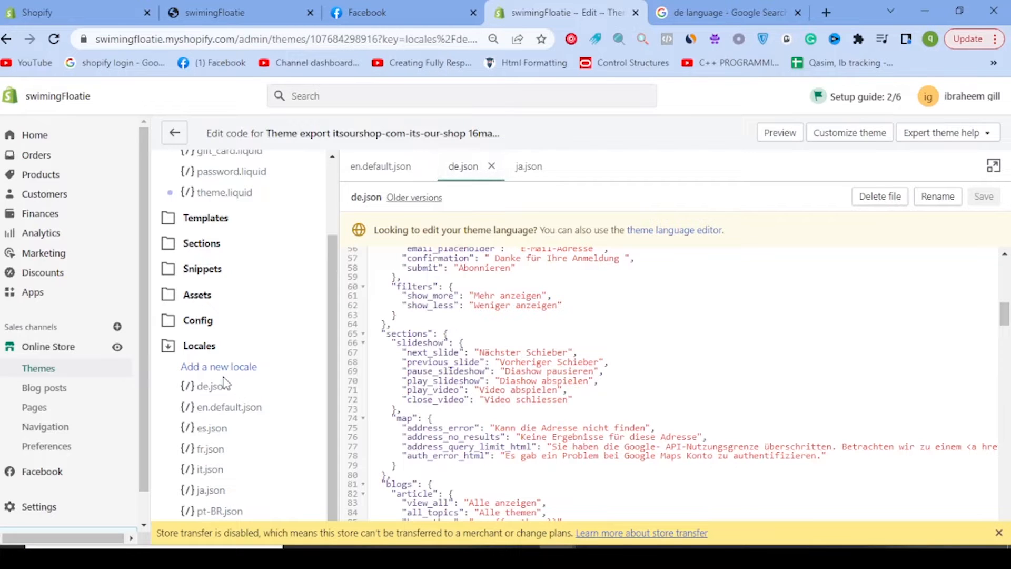
In the other Shopify admin tab, find the Debut theme in the Online Store theme library and open its code for editing.
right_click(47, 370)
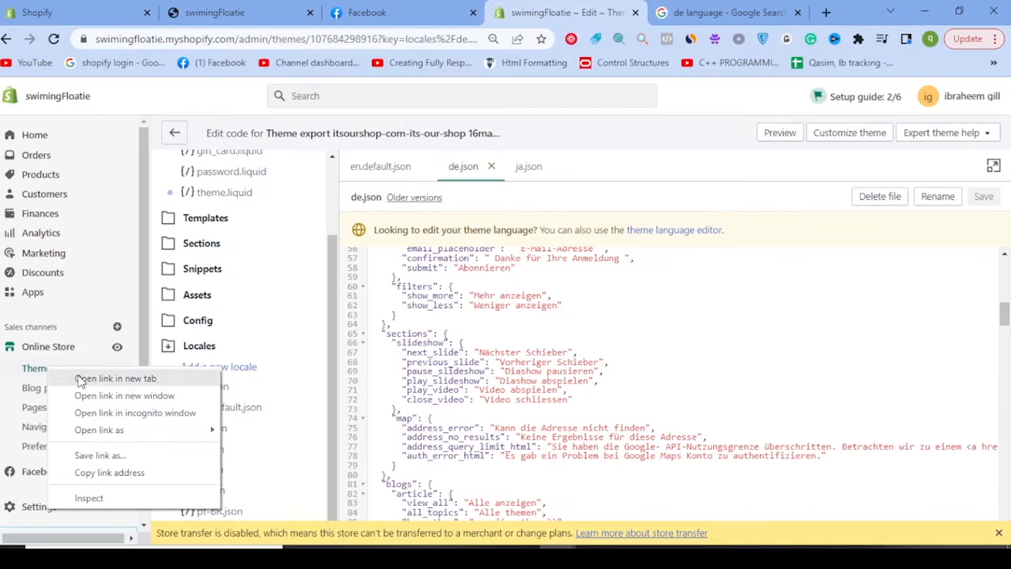
left_click(50, 7)
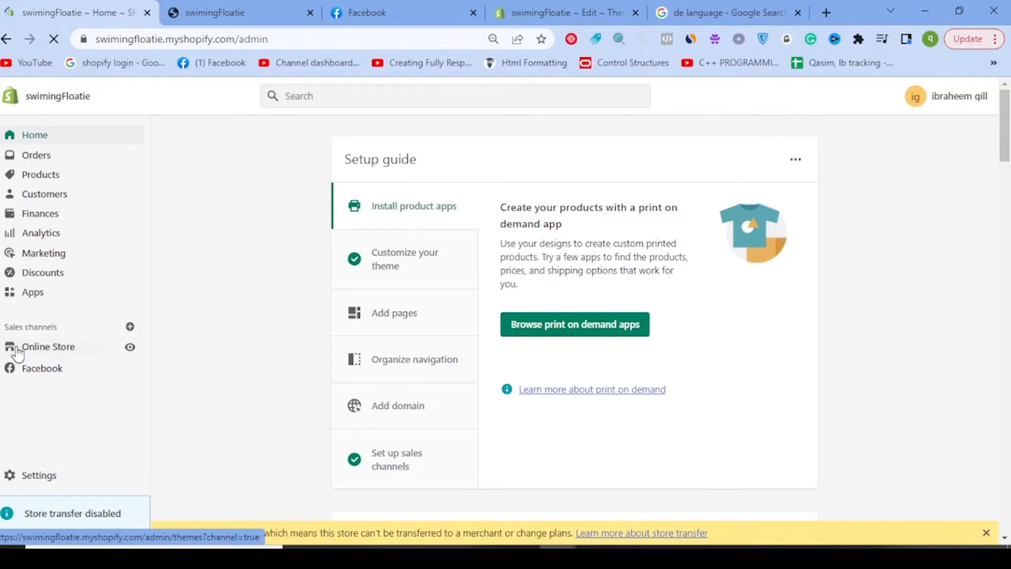
left_click(17, 347)
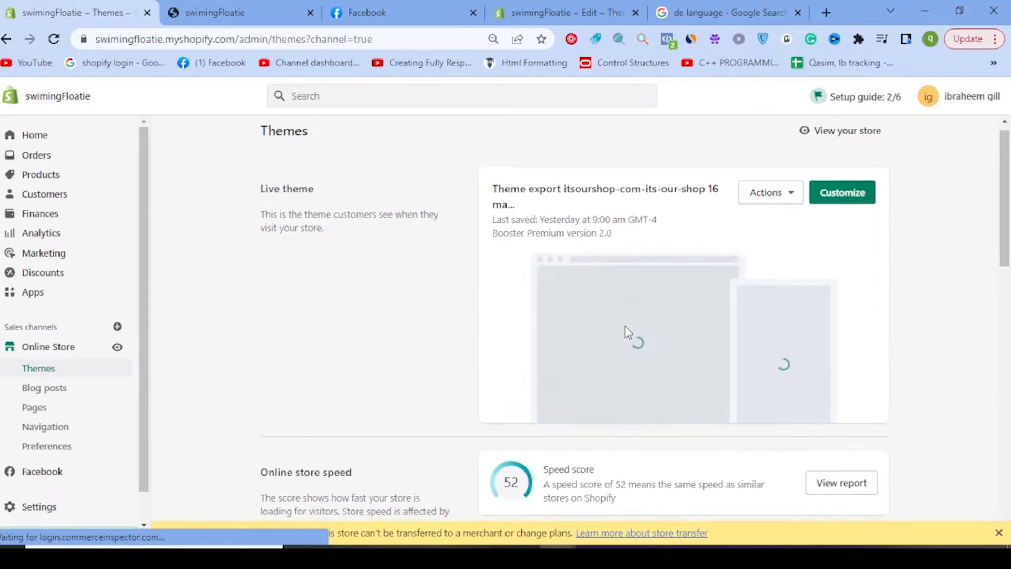
scroll(626, 332, "down", 7)
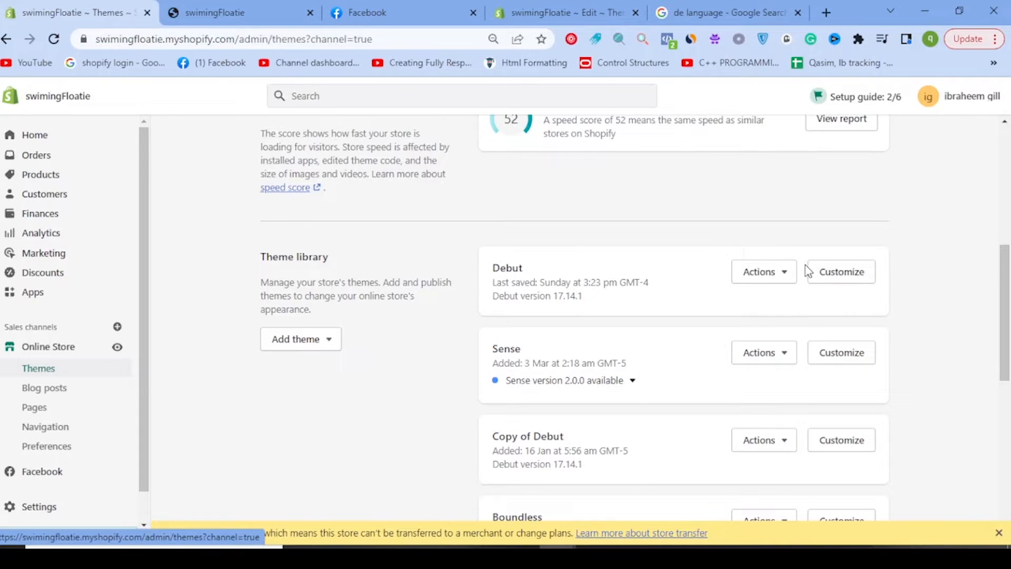
left_click(772, 274)
left_click(736, 459)
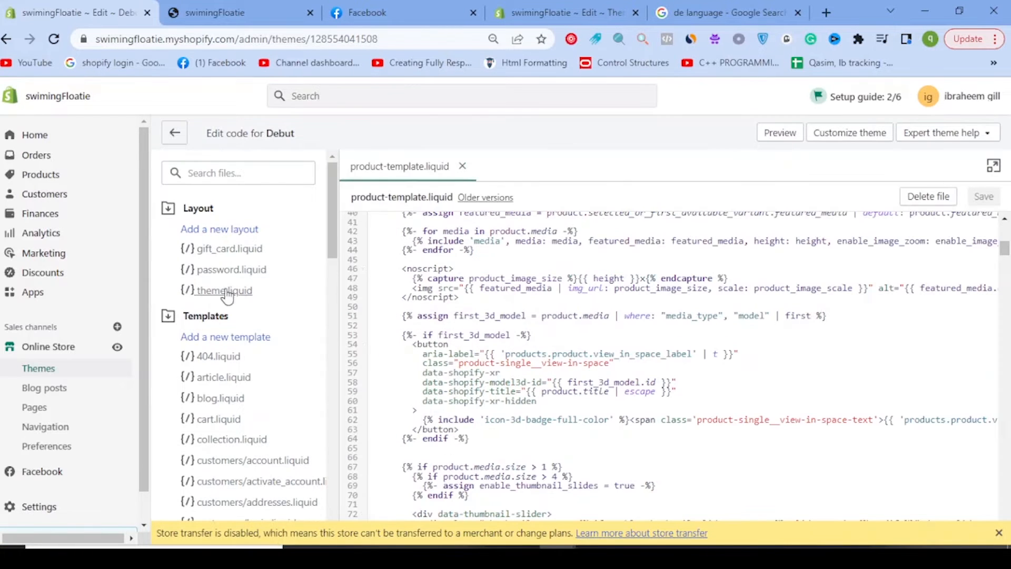
Collapse the Templates and Sections folders of the Debut theme and expand its Locales folder.
left_click(166, 317)
left_click(167, 341)
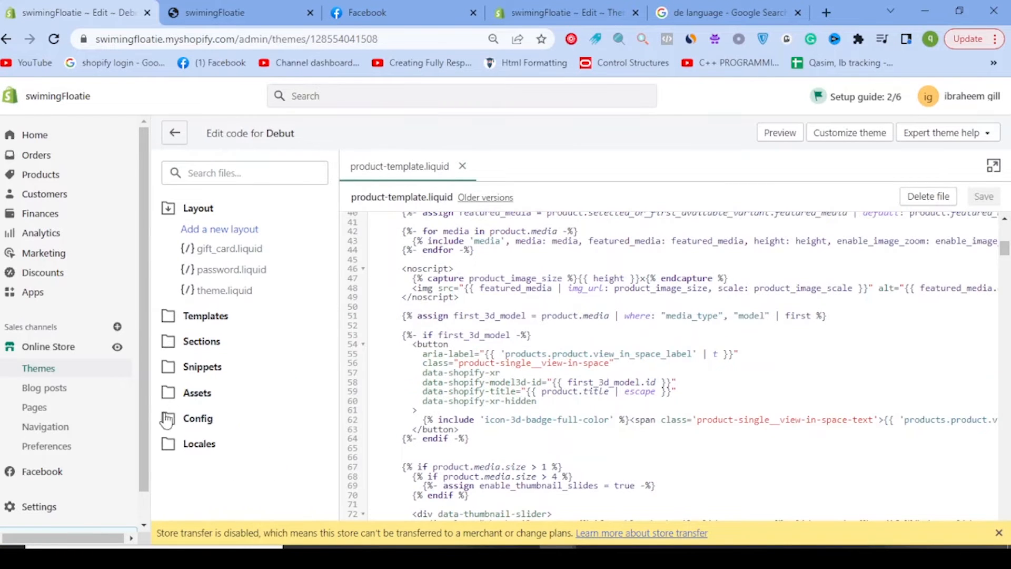
left_click(170, 444)
Look through the Debut theme's list of locale files and open the Hindi file hi.json.
scroll(259, 436, "down", 3)
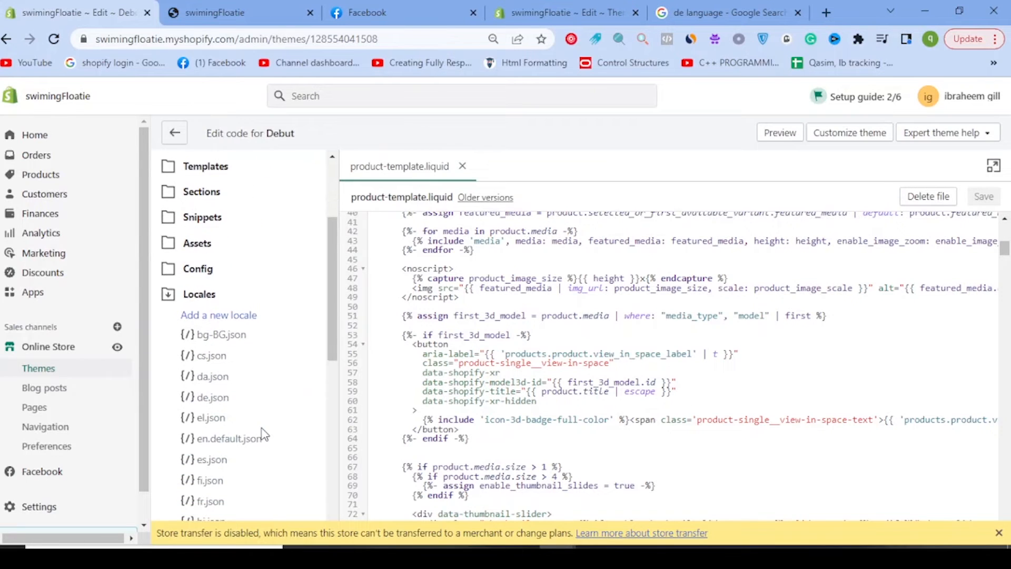
scroll(262, 435, "down", 6)
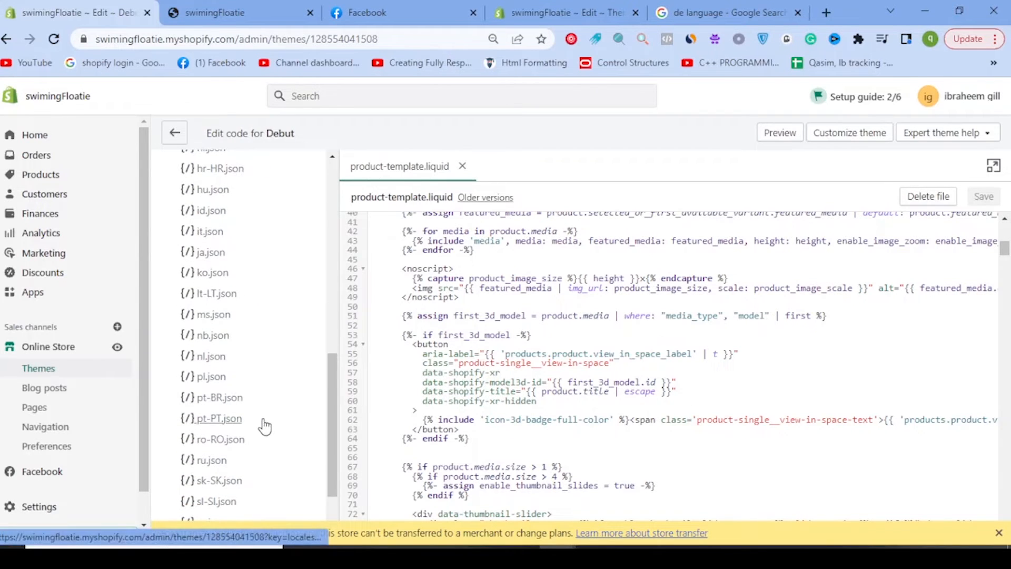
scroll(266, 424, "down", 3)
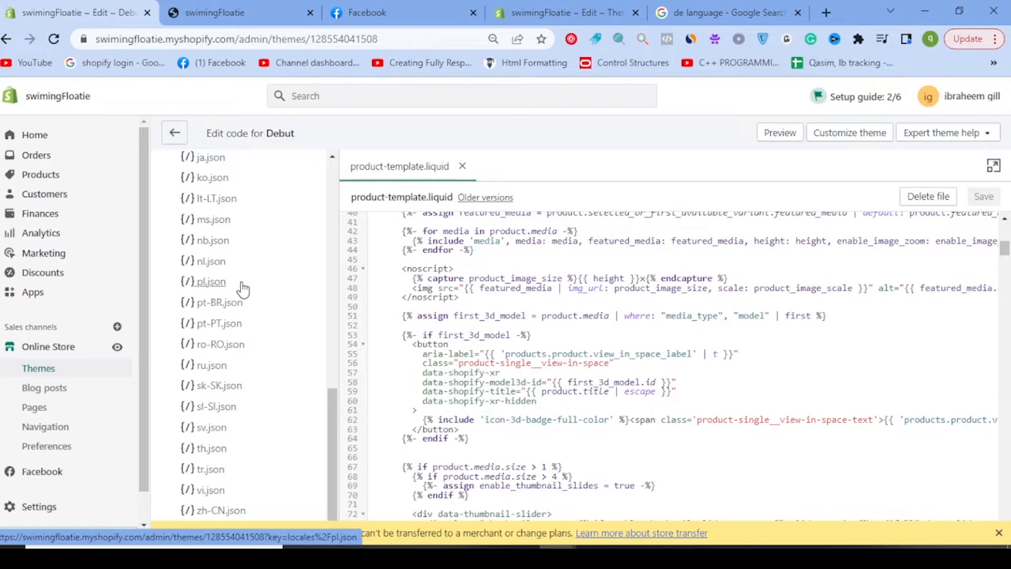
scroll(251, 389, "up", 3)
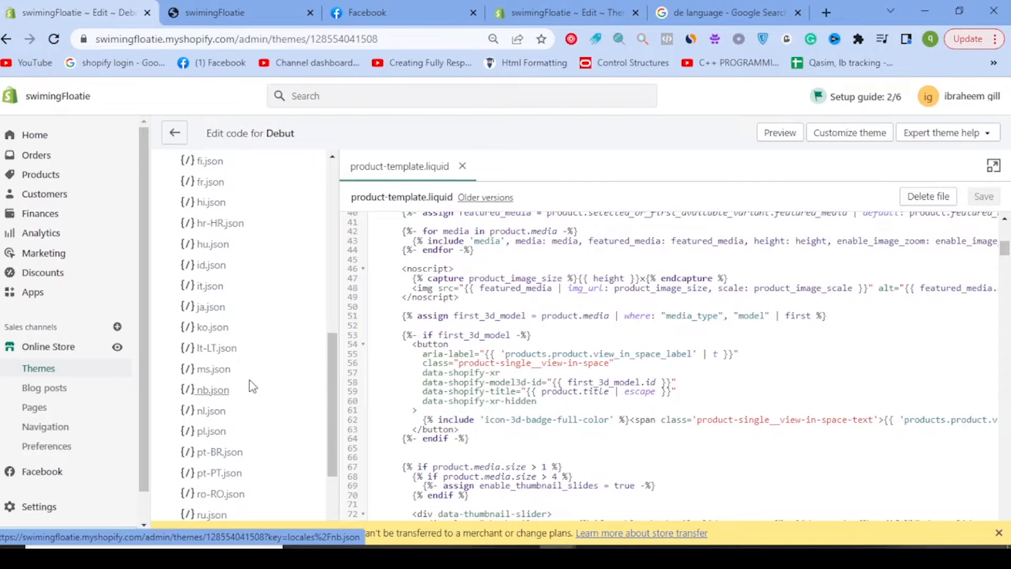
scroll(252, 387, "down", 3)
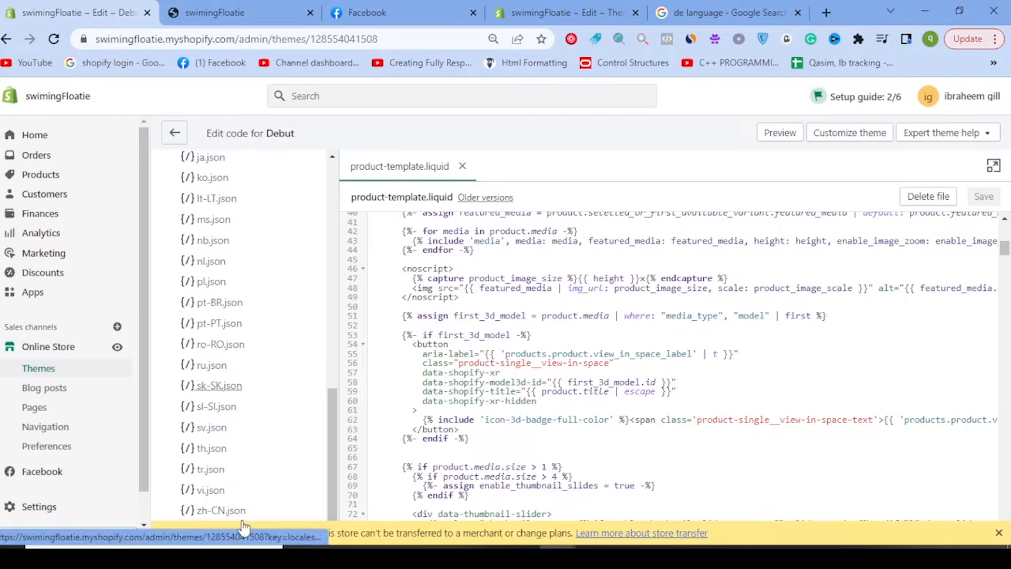
scroll(229, 368, "up", 2)
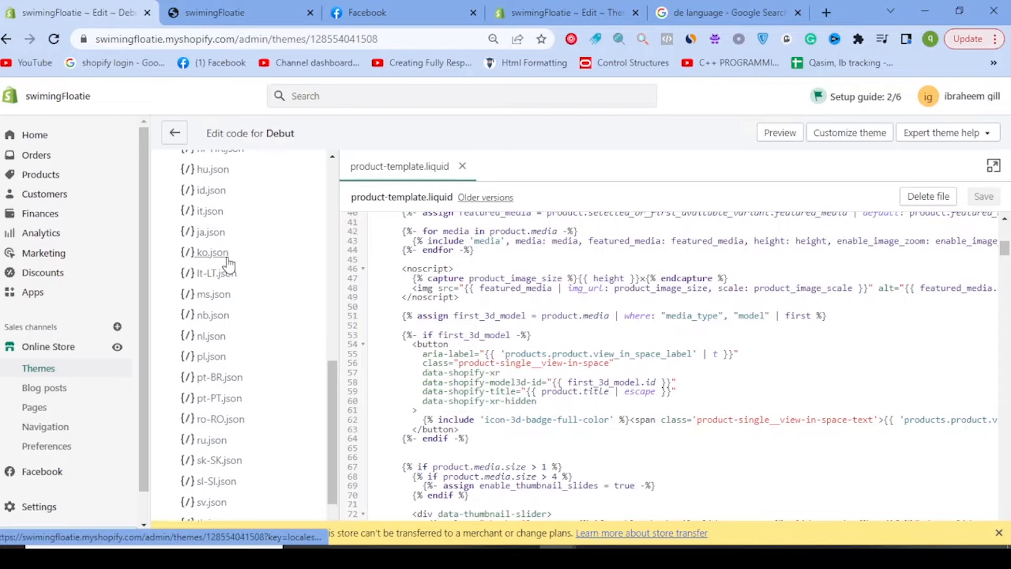
scroll(226, 269, "up", 2)
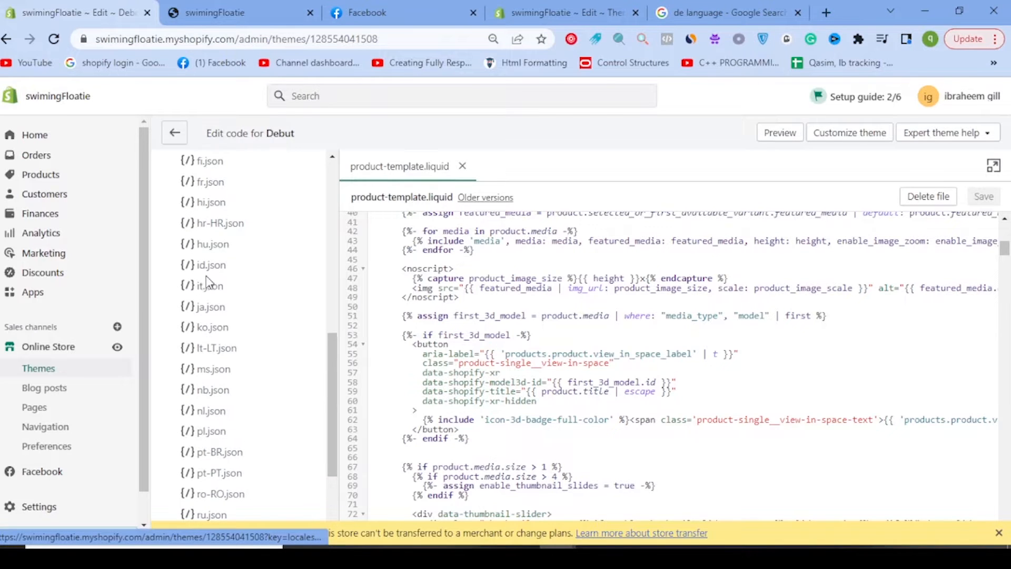
left_click(219, 202)
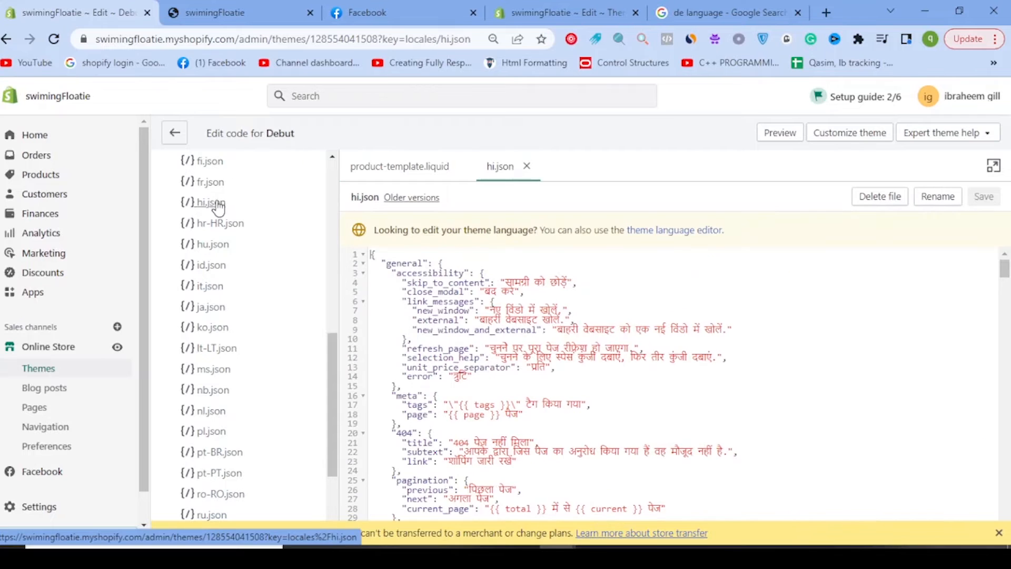
scroll(211, 278, "up", 4)
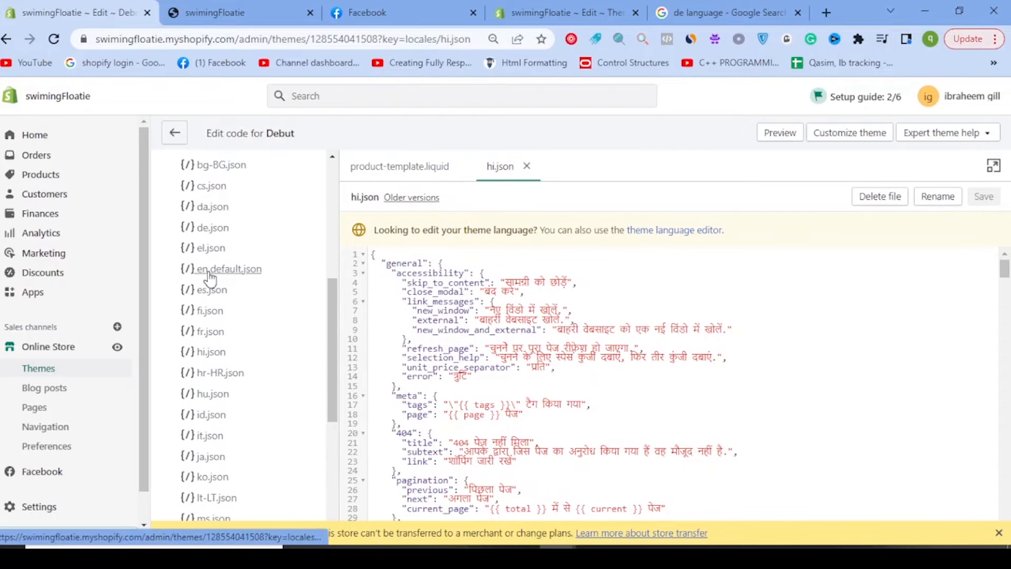
scroll(213, 284, "up", 4)
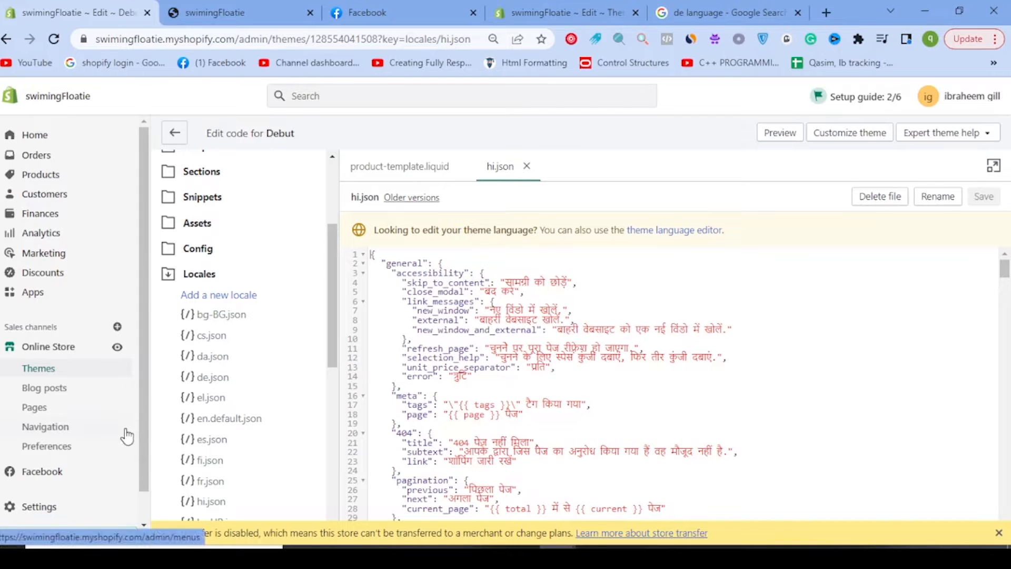
Return to the Themes page and check the actions available for the Boundless and Copy of Debut themes.
left_click(29, 371)
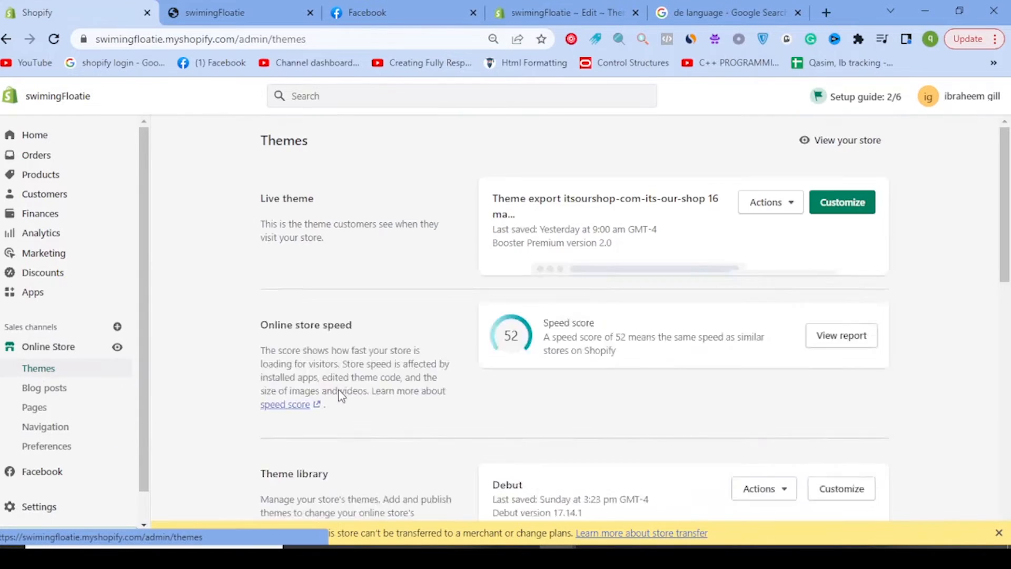
scroll(496, 427, "down", 10)
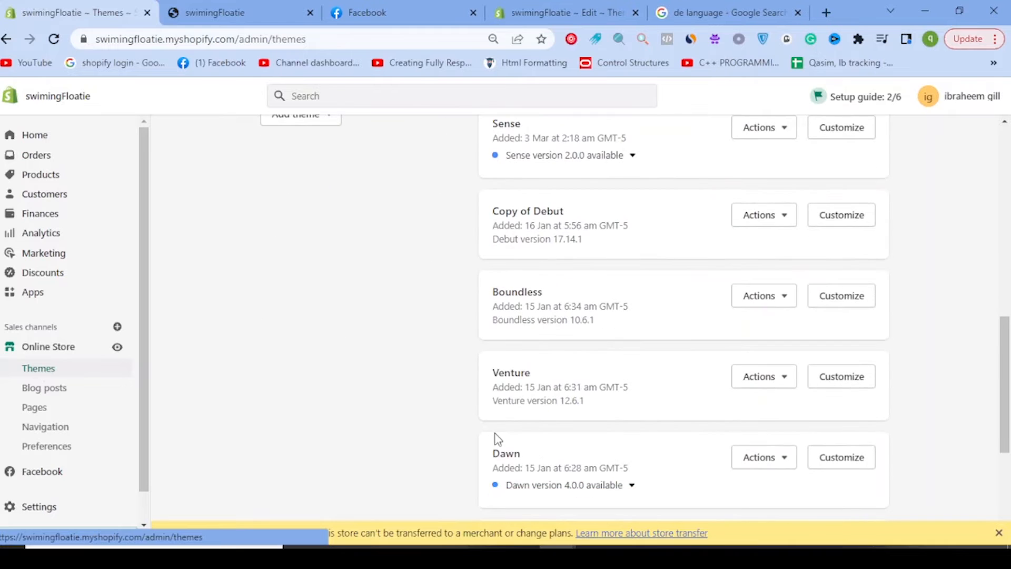
left_click(780, 295)
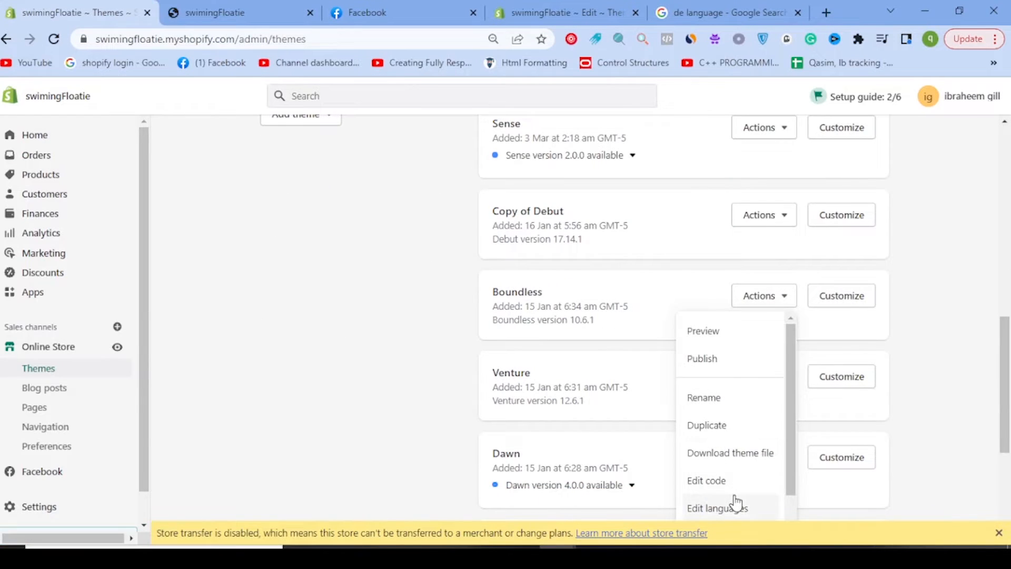
left_click(399, 408)
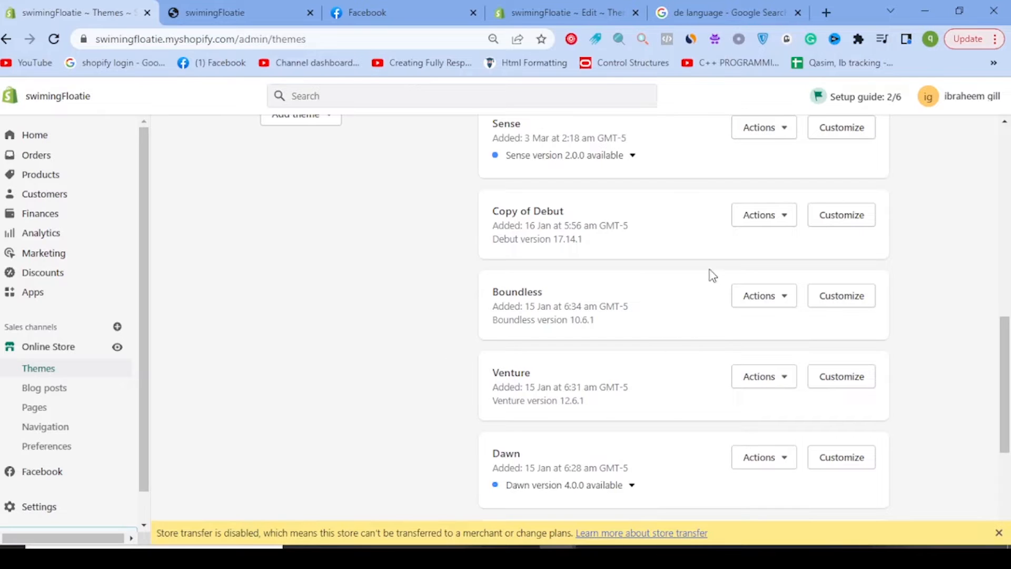
left_click(772, 221)
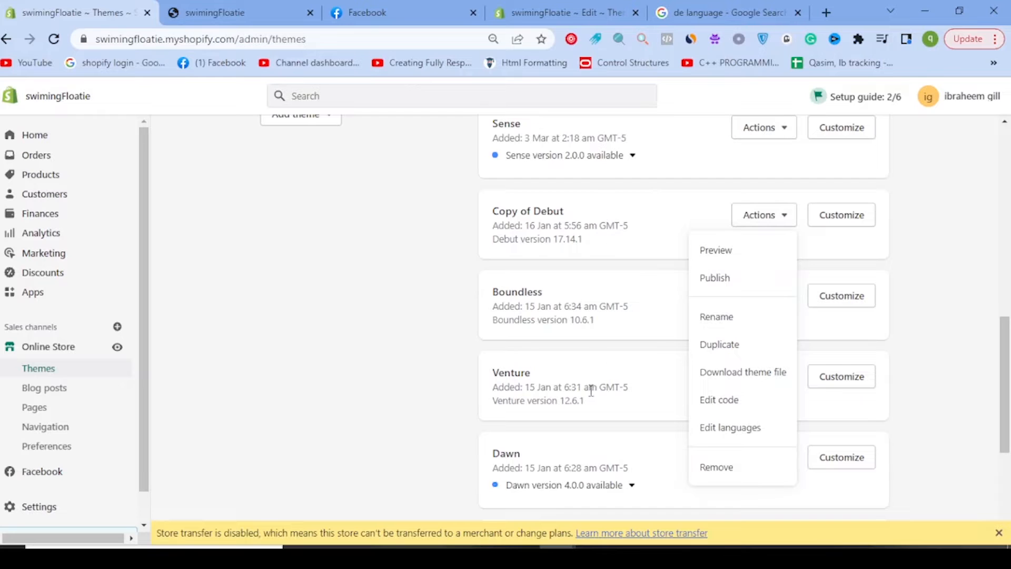
left_click(371, 328)
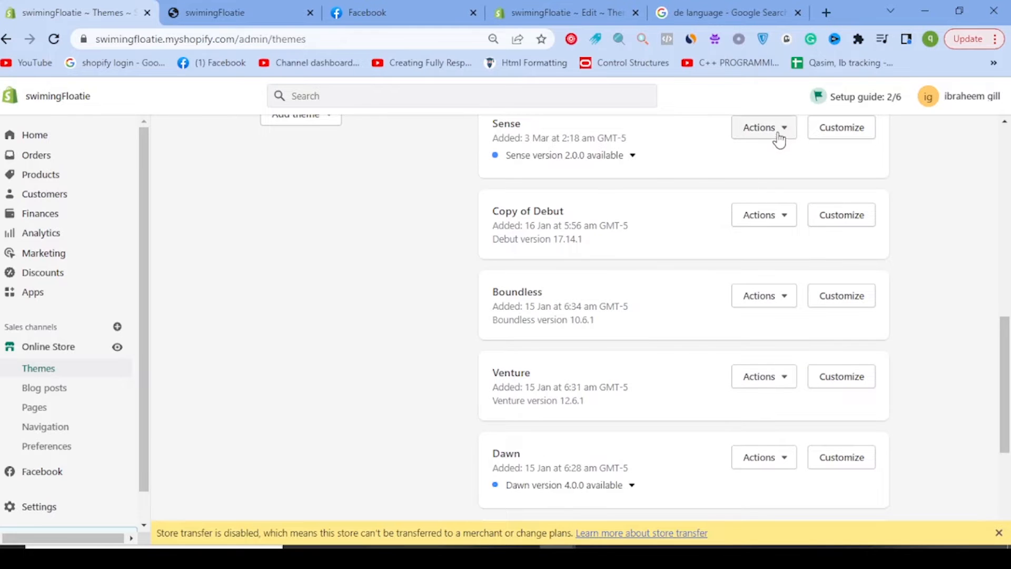
Open the Sense theme's language editor and look through its General strings for the password page, social alt text and social links.
left_click(779, 140)
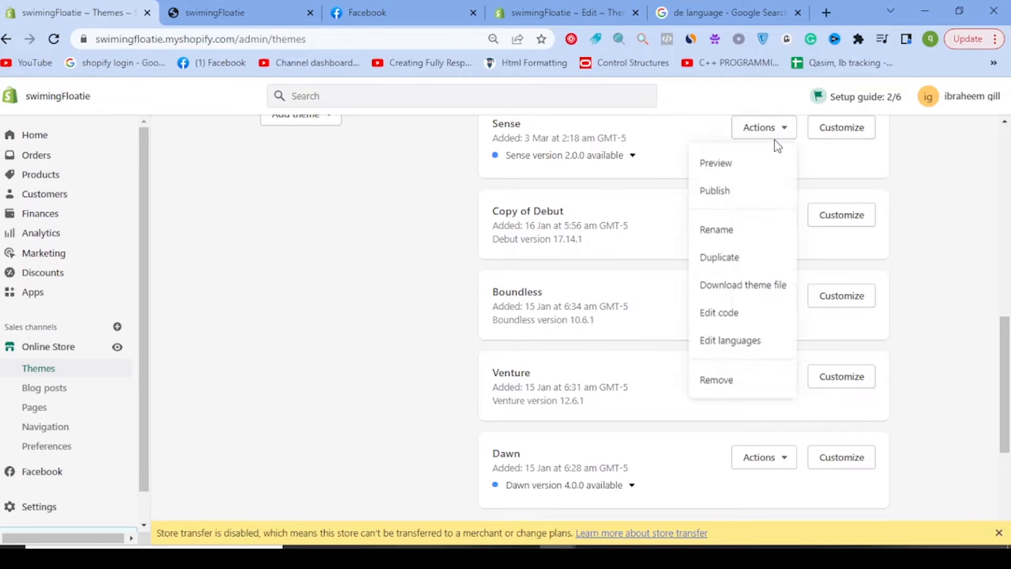
left_click(748, 352)
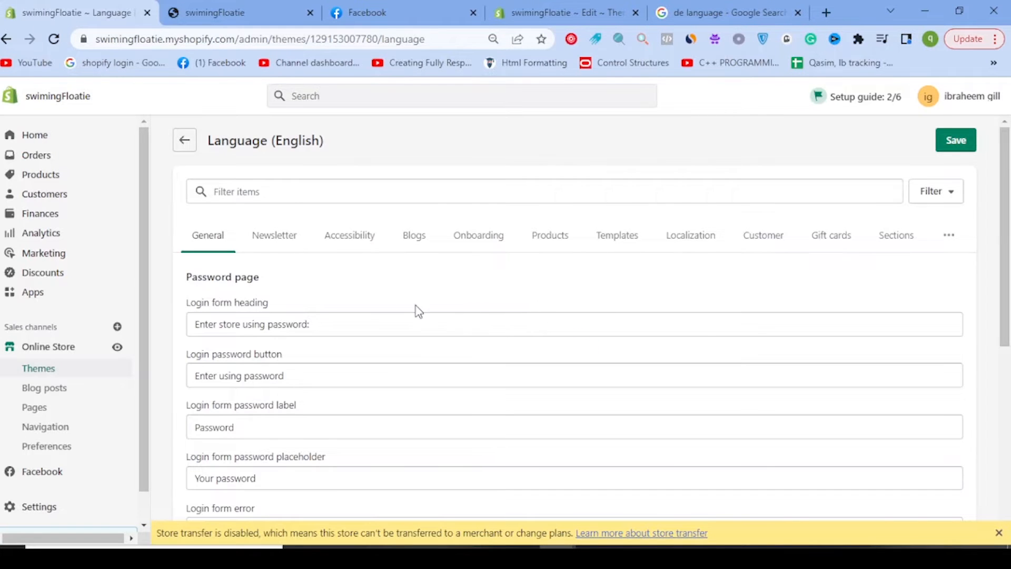
scroll(298, 325, "down", 4)
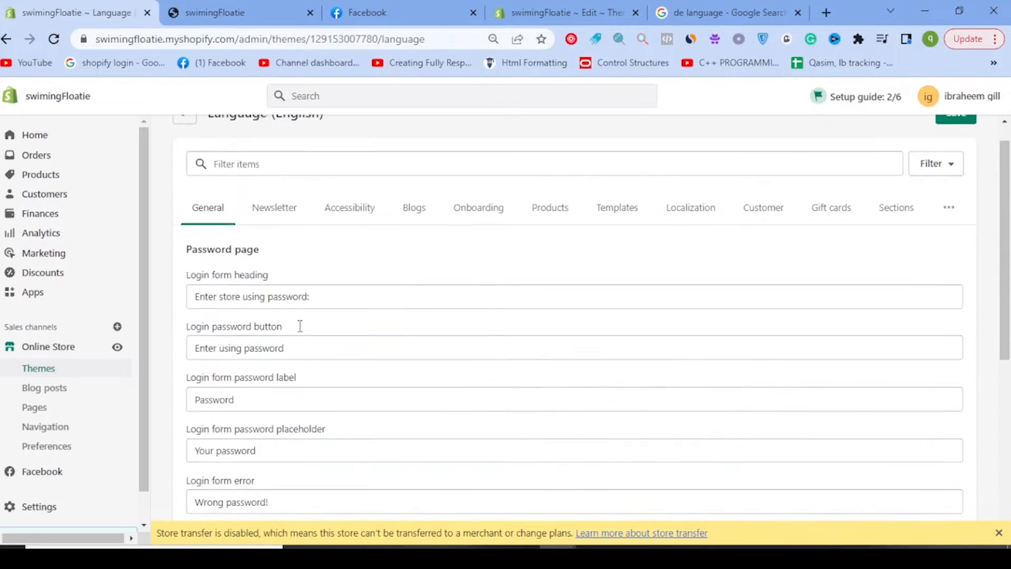
scroll(287, 299, "down", 1)
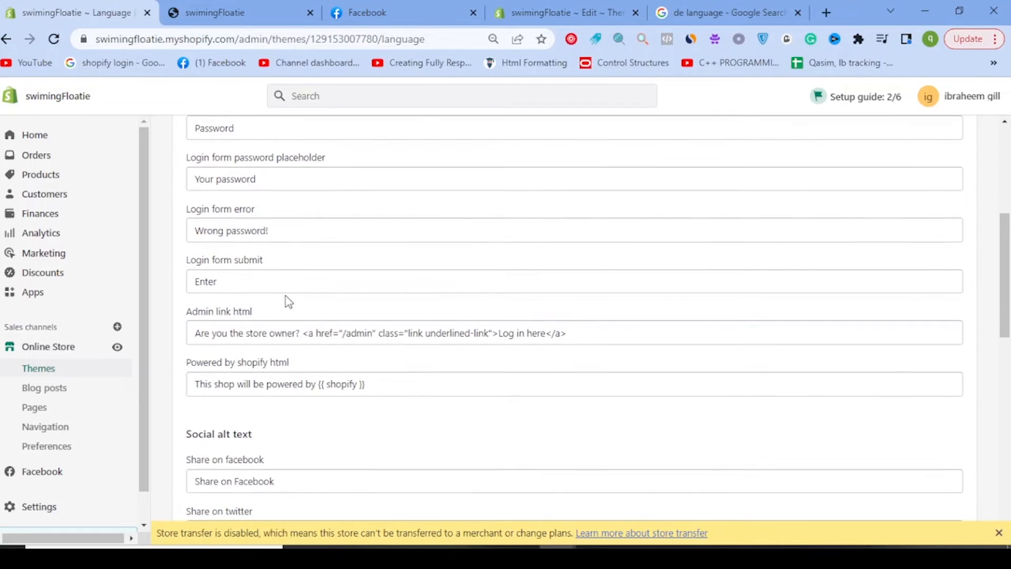
scroll(286, 291, "down", 5)
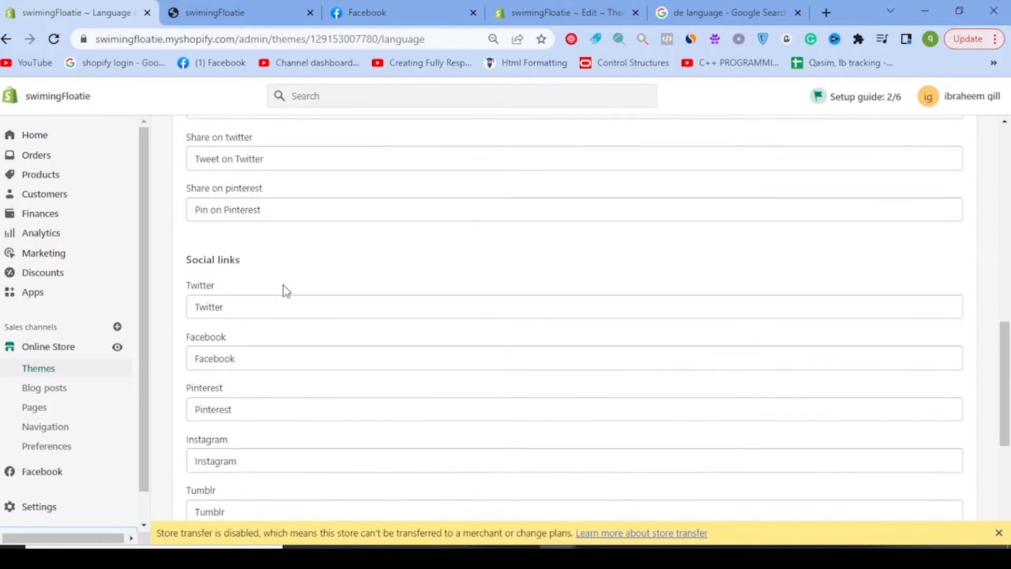
Check the German next_slide string in de.json and return to the Sense theme's language editor.
left_click(561, 12)
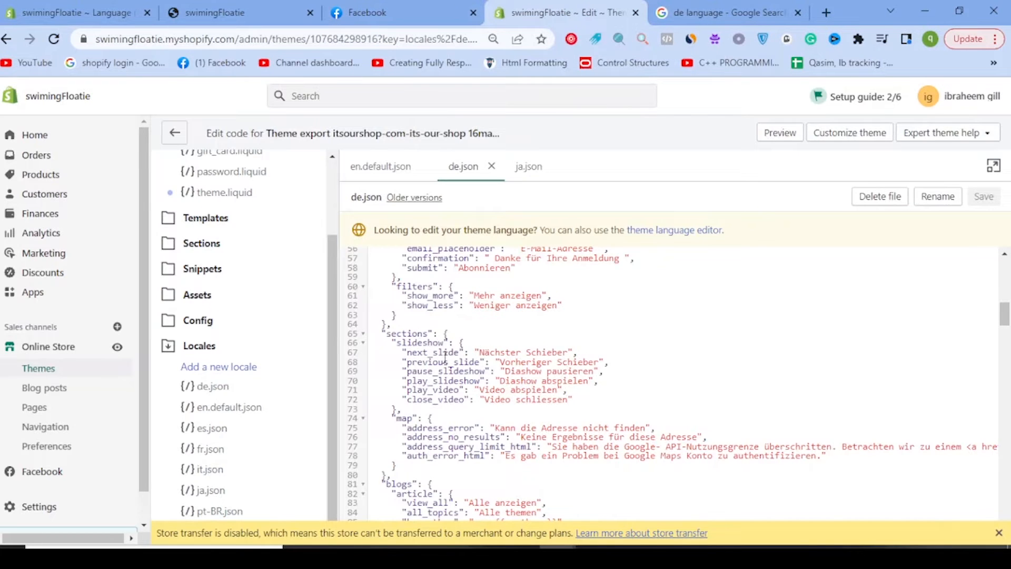
left_click_drag(475, 350, 568, 353)
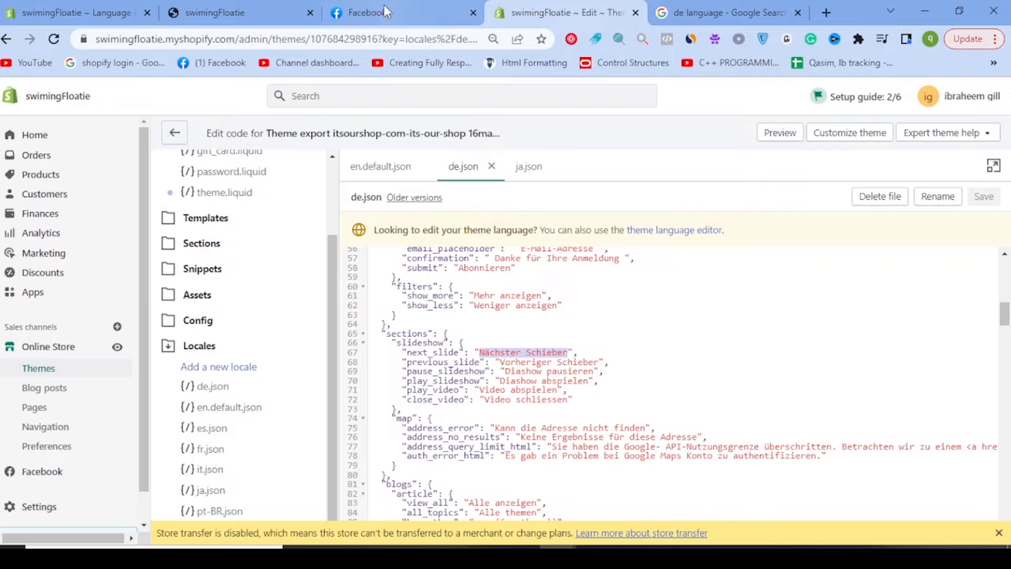
left_click(219, 11)
left_click(67, 6)
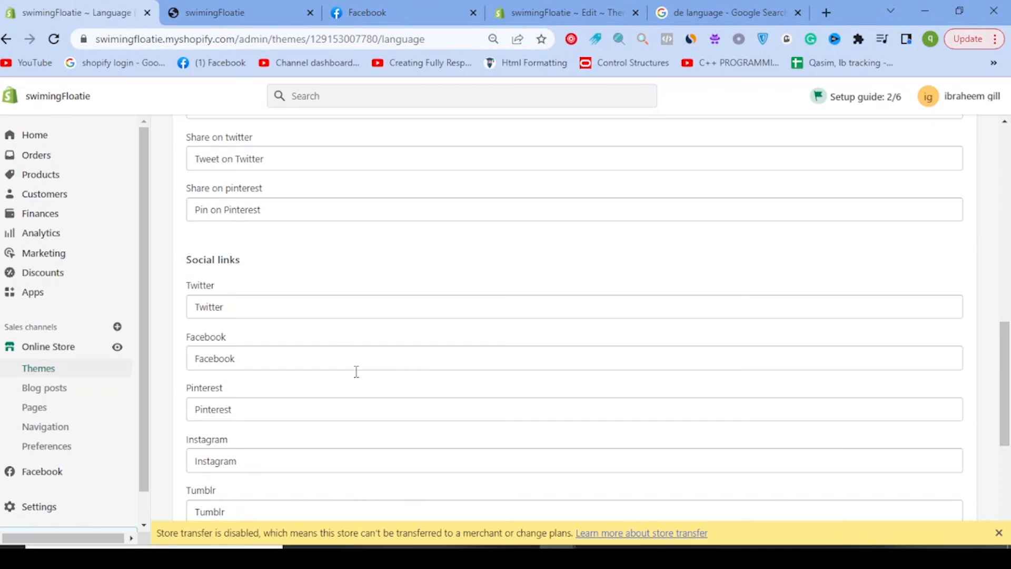
Look through the General strings down to Pagination, Search, Cart, Share and Slider, and dismiss the store transfer notice.
scroll(251, 337, "up", 7)
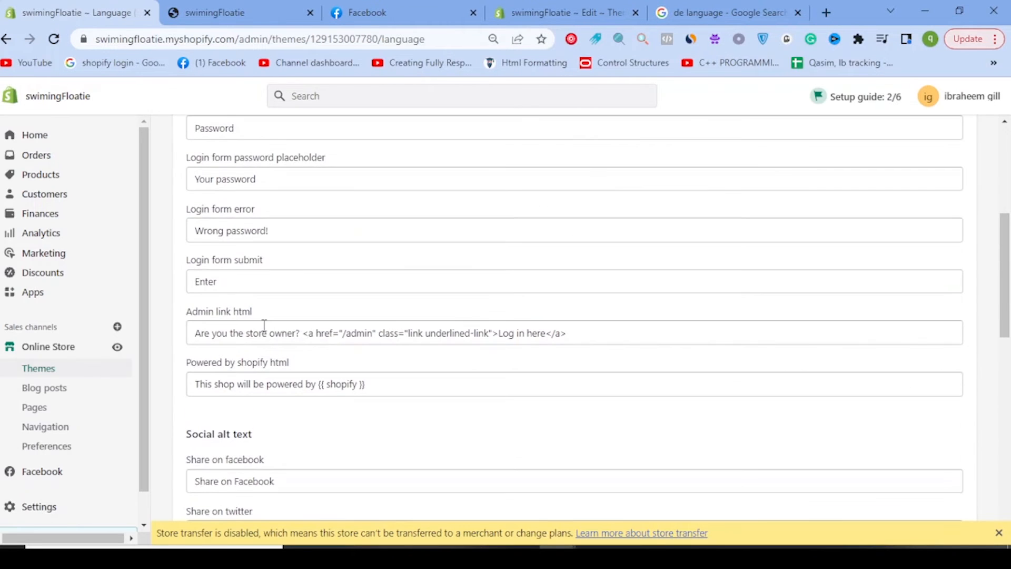
scroll(264, 324, "up", 3)
scroll(264, 326, "down", 20)
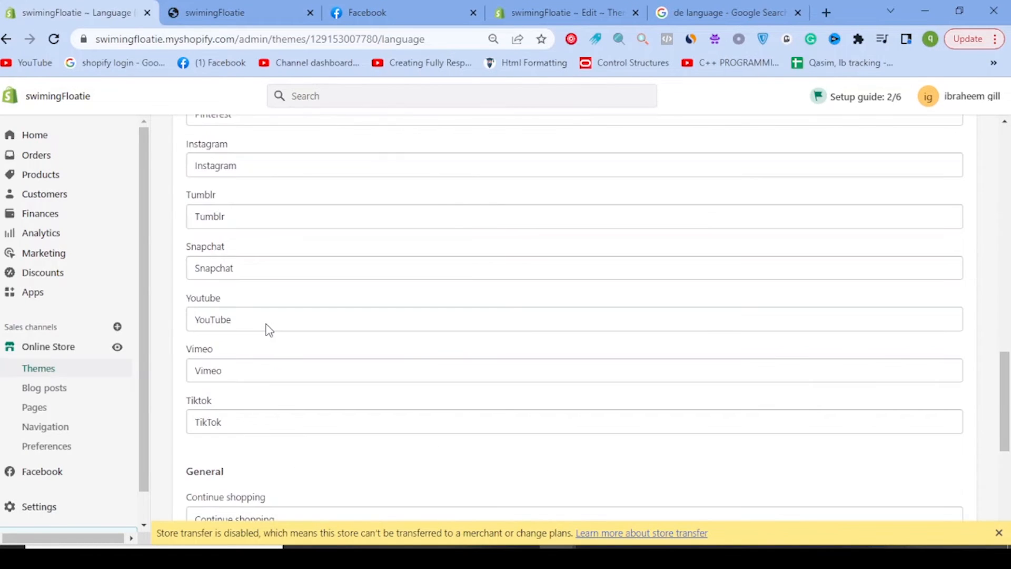
scroll(266, 323, "down", 1)
scroll(266, 323, "down", 3)
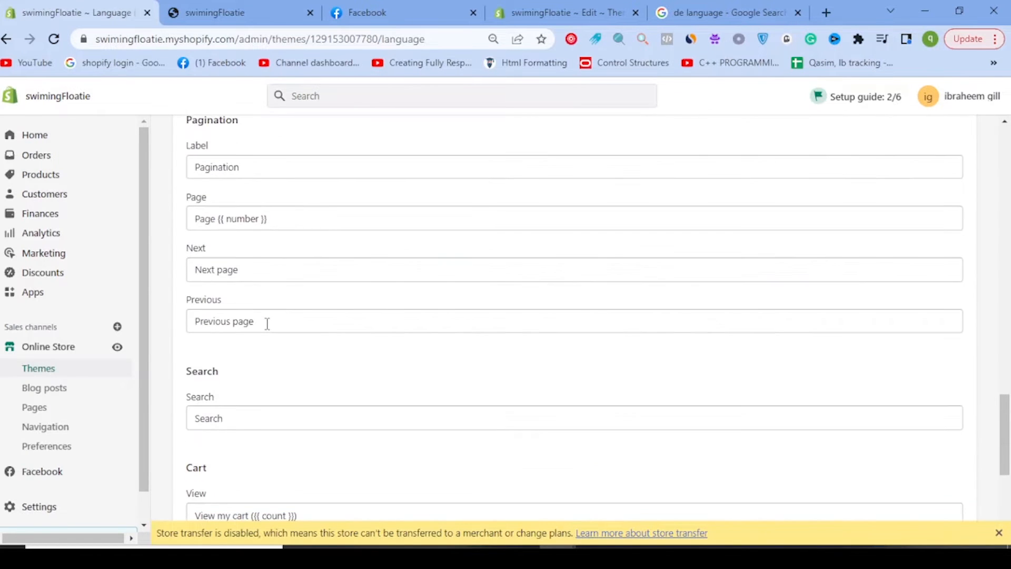
scroll(267, 323, "down", 4)
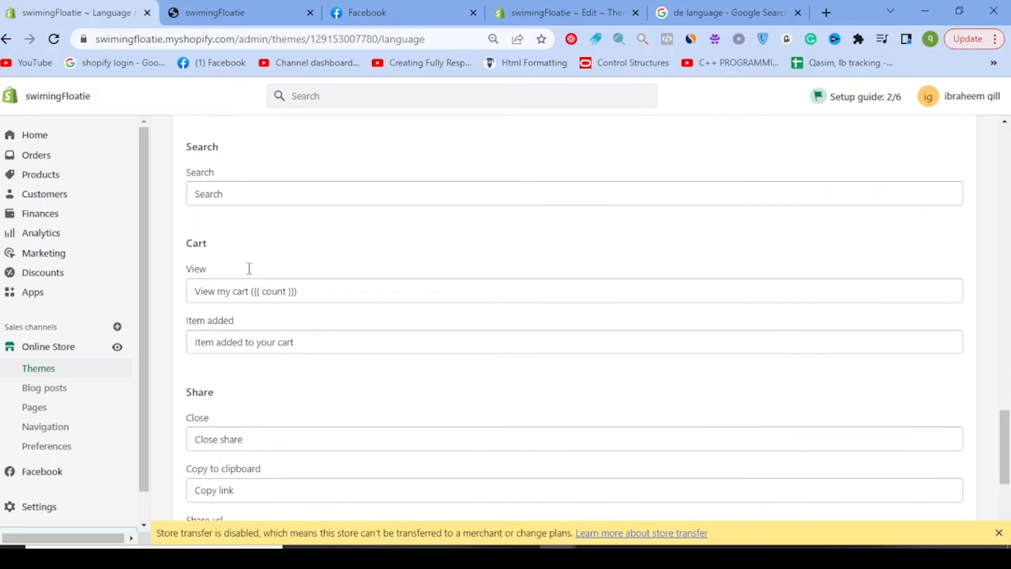
scroll(284, 377, "down", 5)
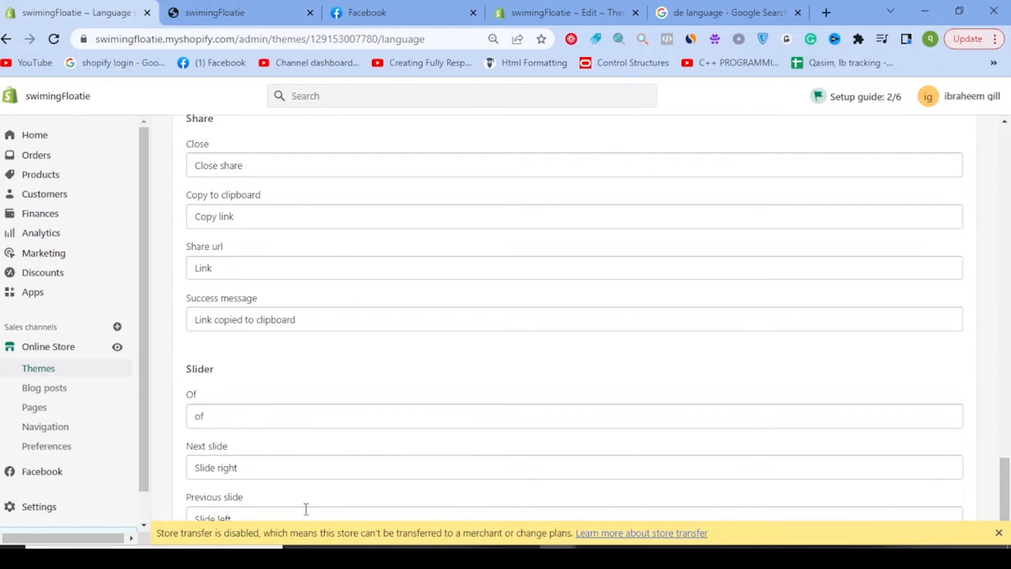
left_click(999, 532)
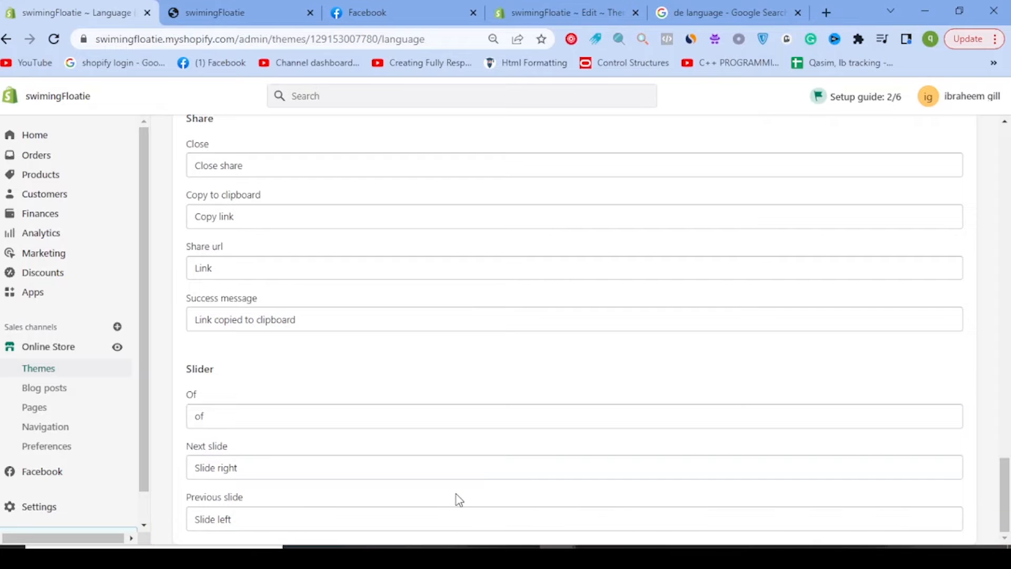
Review the General strings again in reverse, from the Slider group back to the Password page group.
scroll(456, 493, "up", 6)
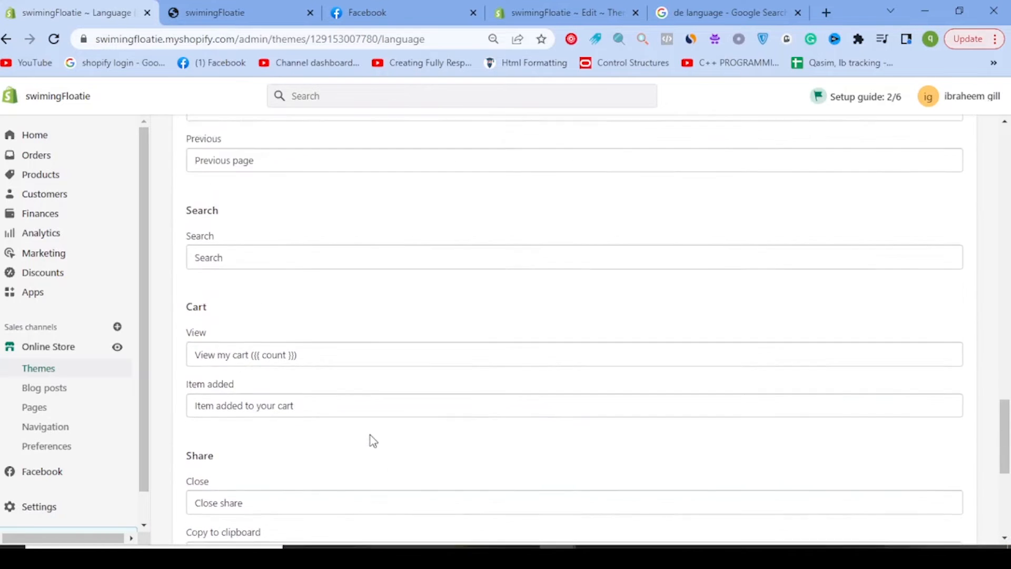
scroll(371, 436, "up", 3)
scroll(319, 345, "up", 4)
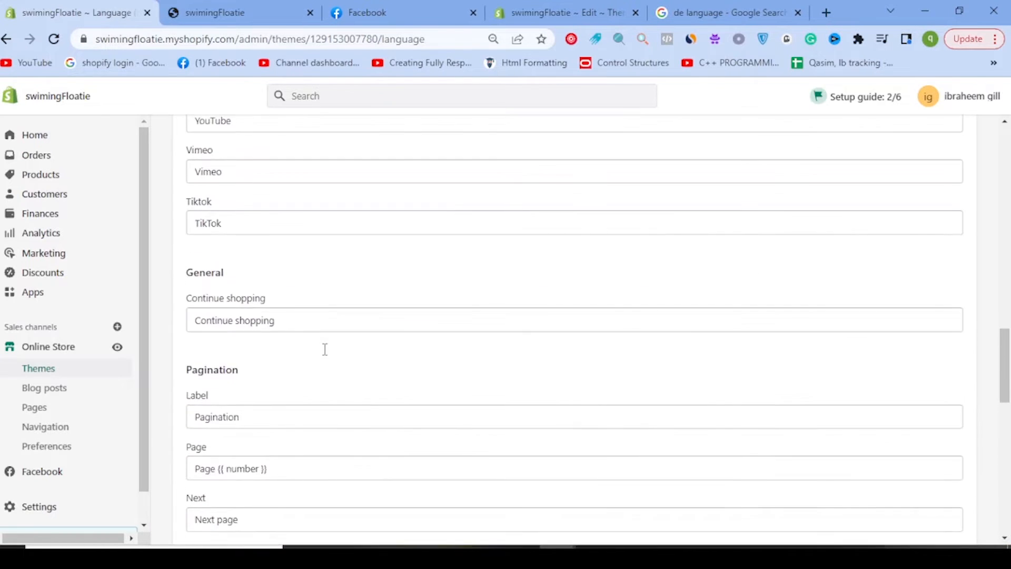
scroll(319, 361, "up", 3)
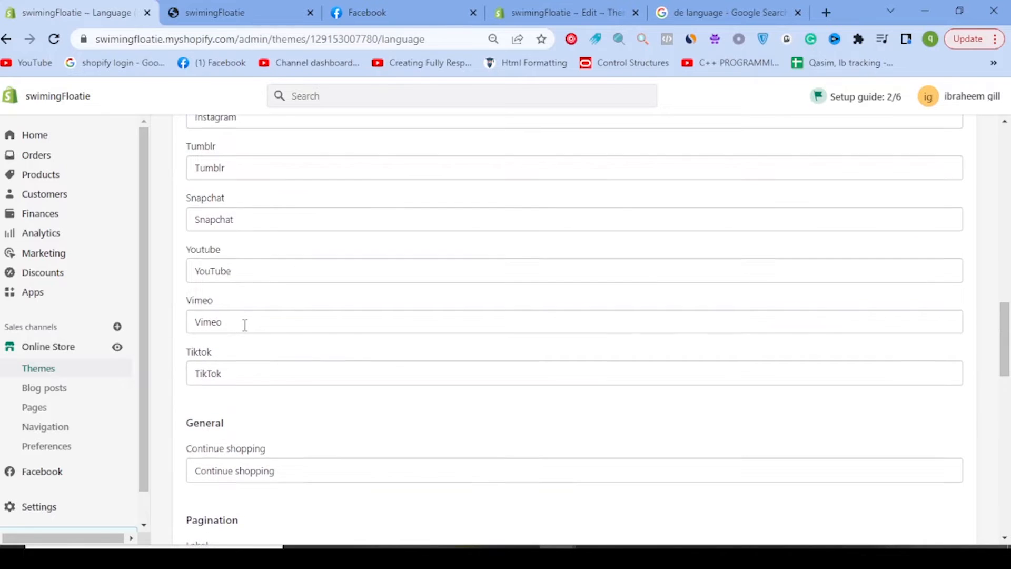
scroll(246, 325, "up", 8)
scroll(245, 324, "up", 4)
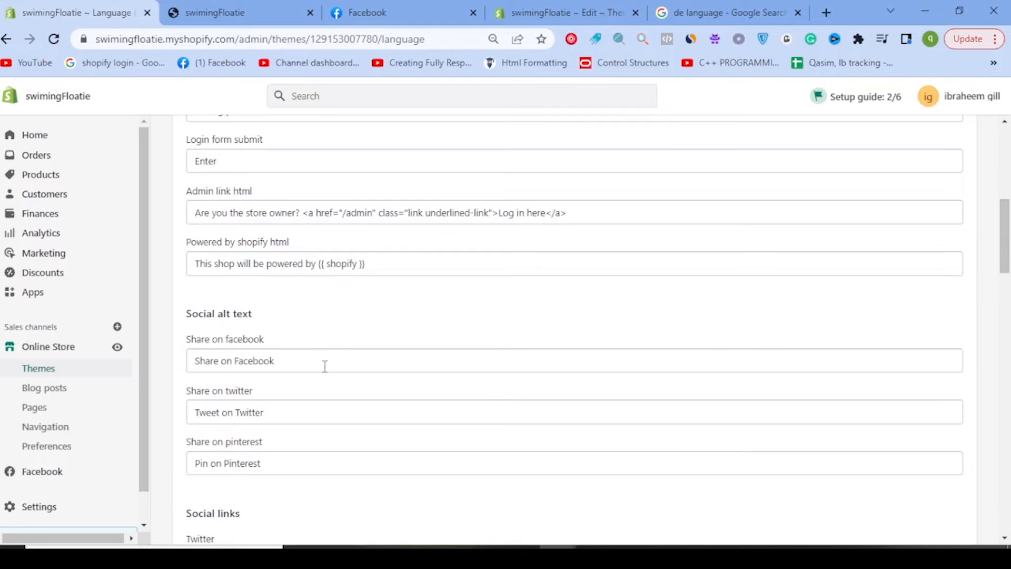
scroll(325, 365, "up", 4)
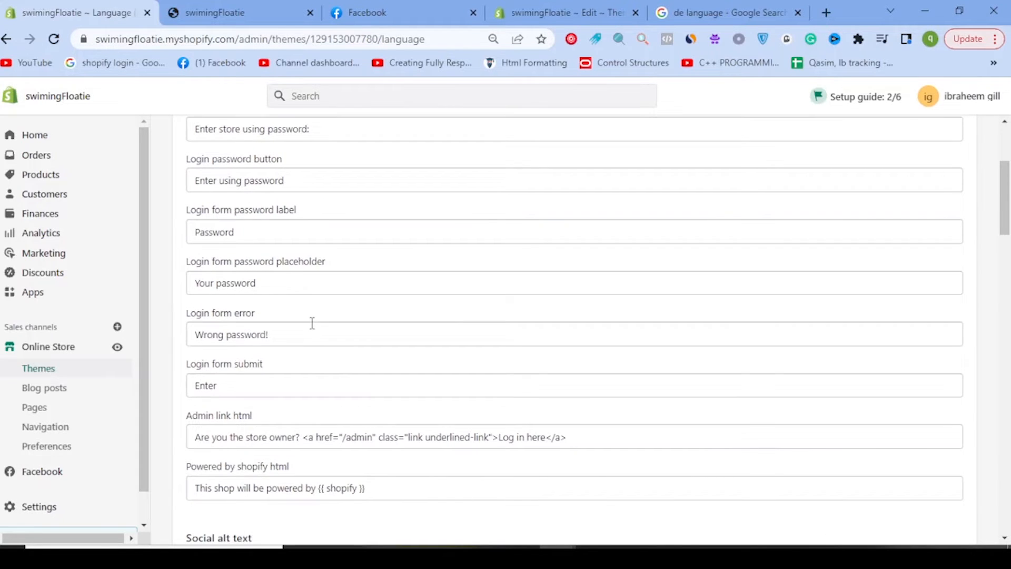
scroll(311, 316, "up", 4)
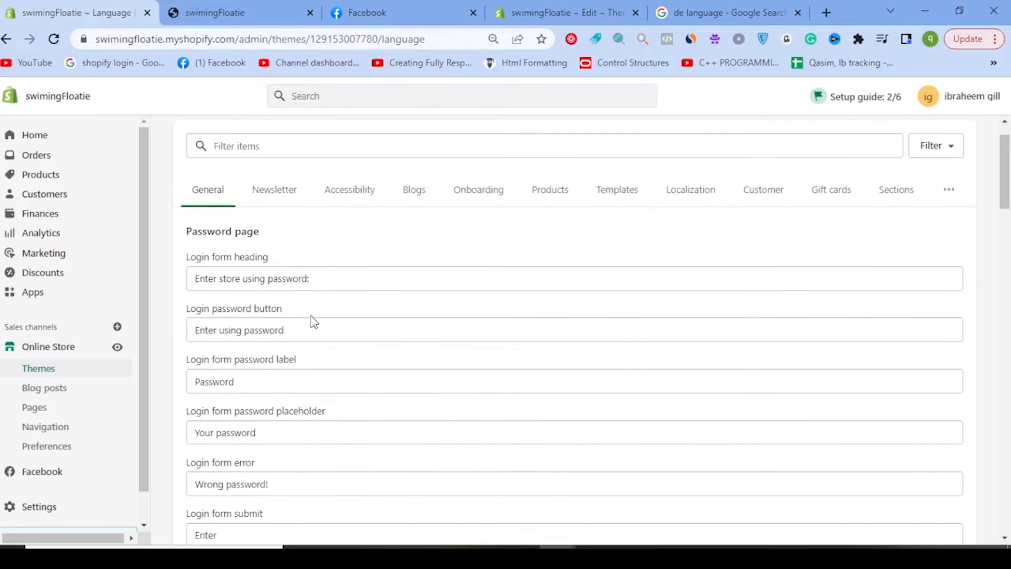
View the Newsletter, Accessibility, Blogs, Products and Templates string categories of the theme language.
left_click(281, 243)
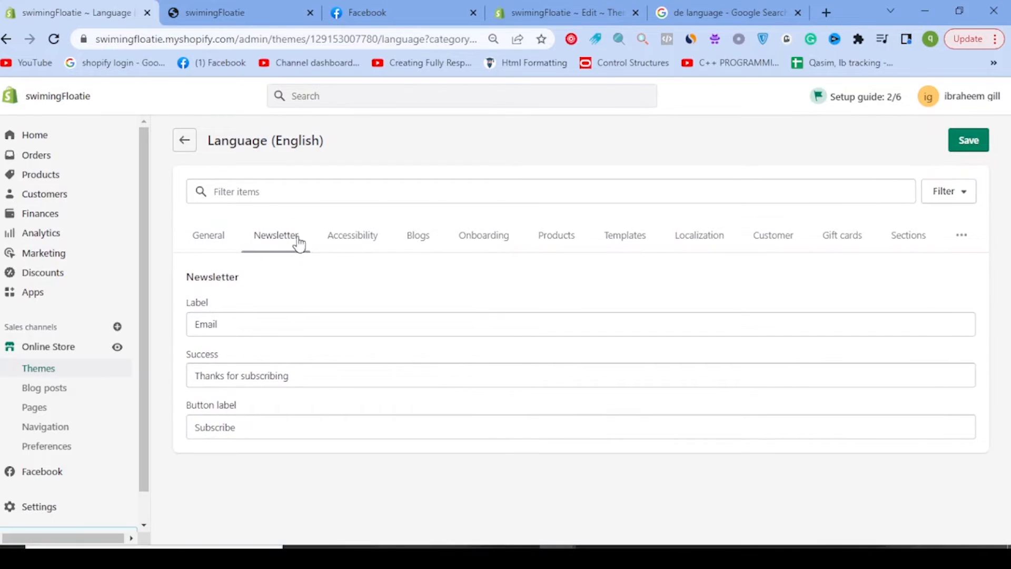
left_click(342, 243)
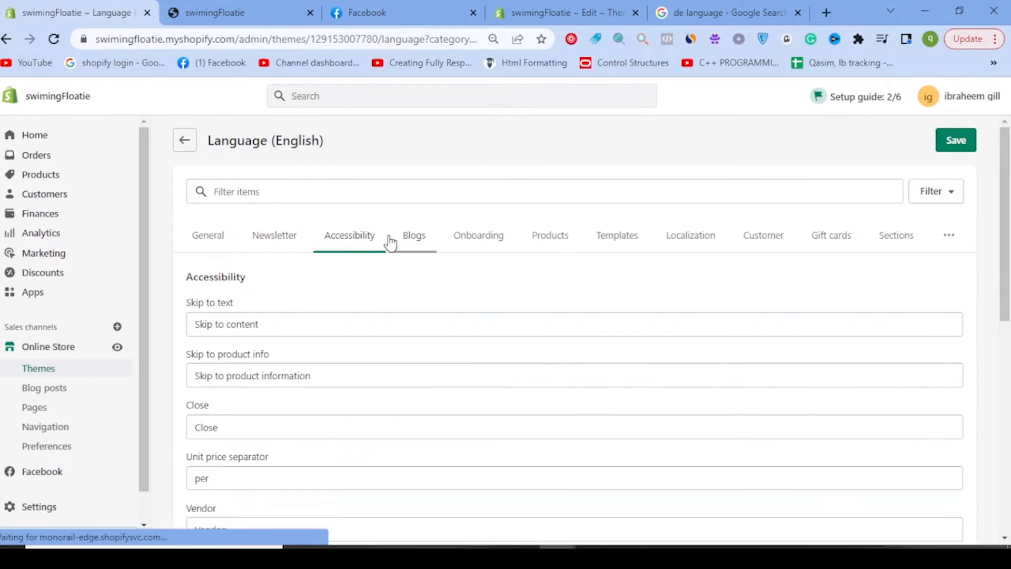
left_click(406, 242)
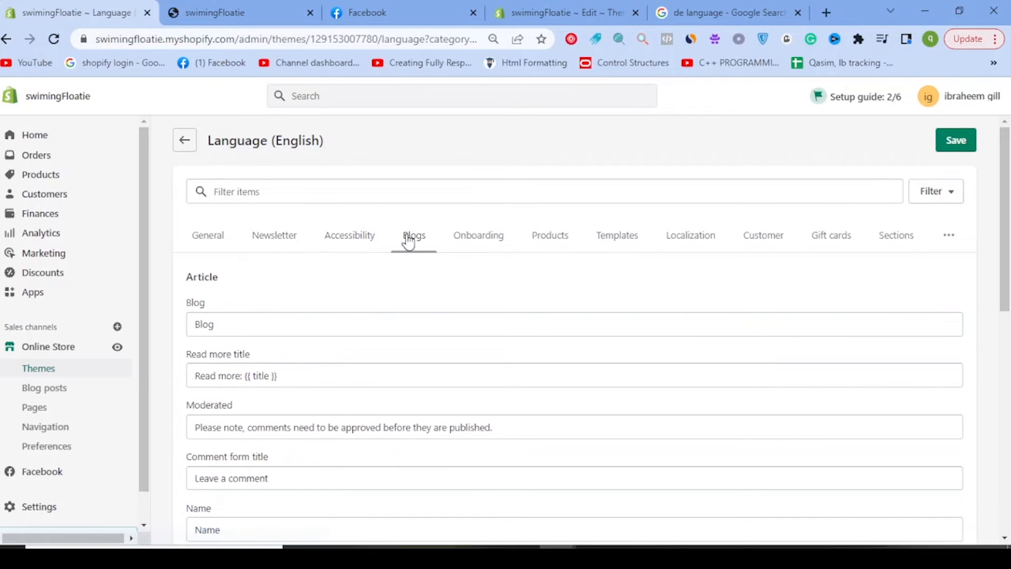
left_click(579, 241)
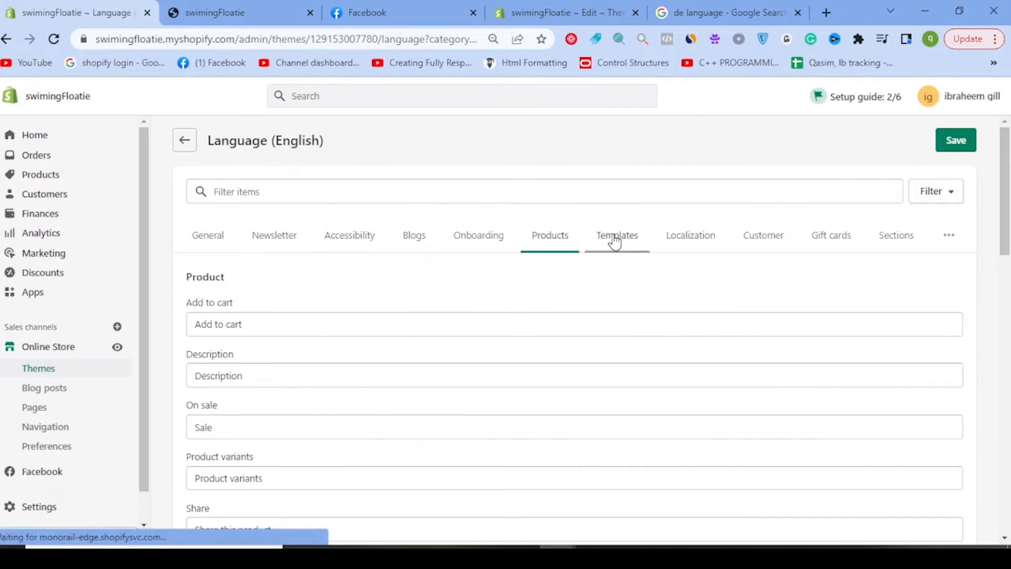
left_click(615, 240)
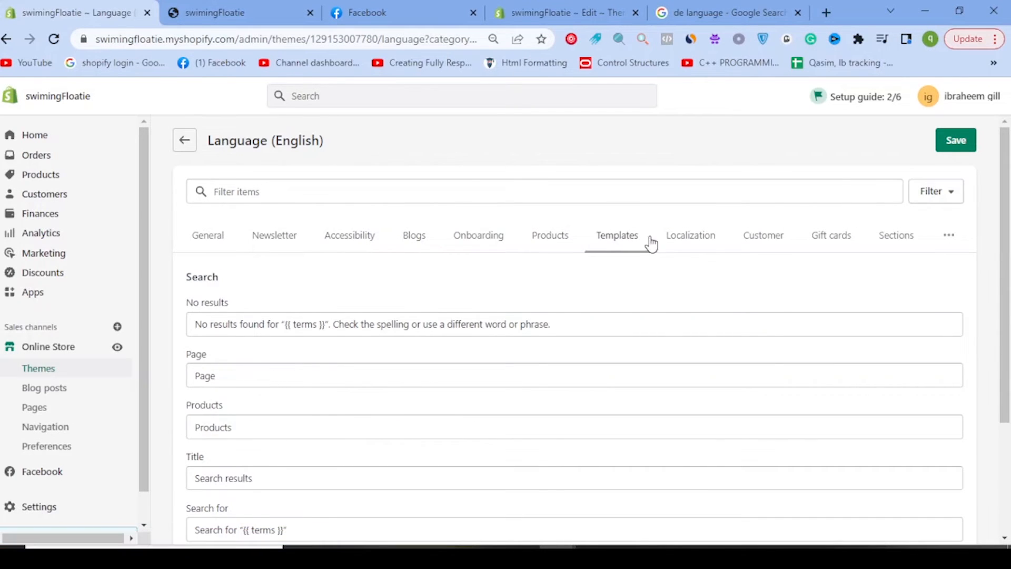
Show the Checkout & system category and look over its Sentence and Checkout general strings.
left_click(949, 234)
left_click(939, 280)
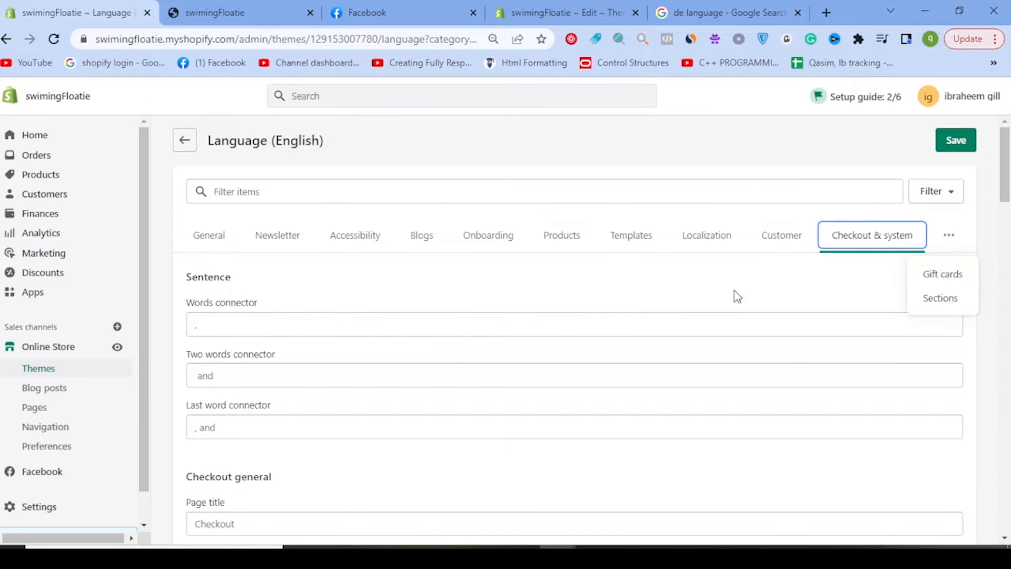
scroll(631, 263, "down", 3)
scroll(810, 231, "up", 3)
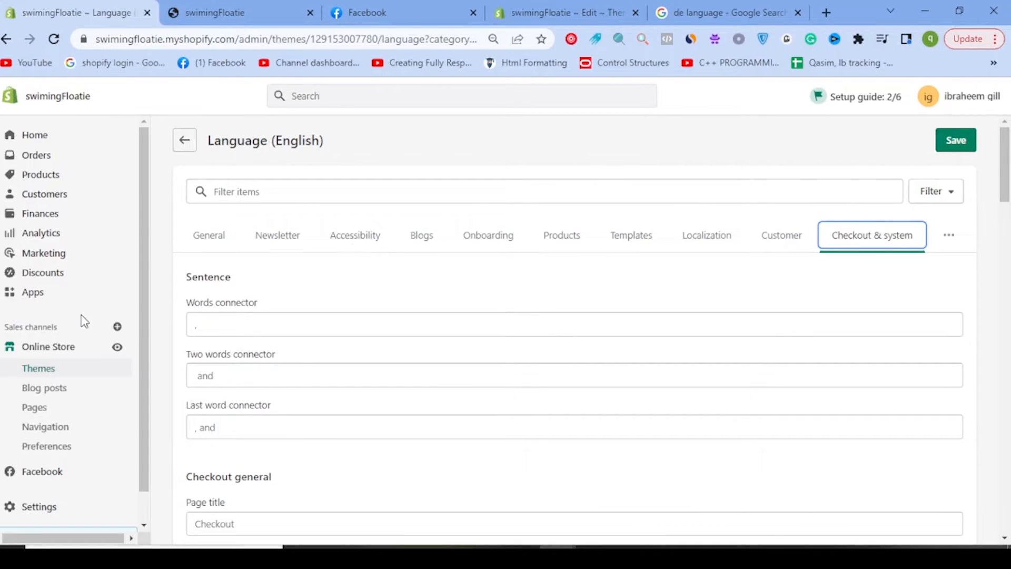
Return to the Themes page and open the language editor of the live theme.
left_click(55, 349)
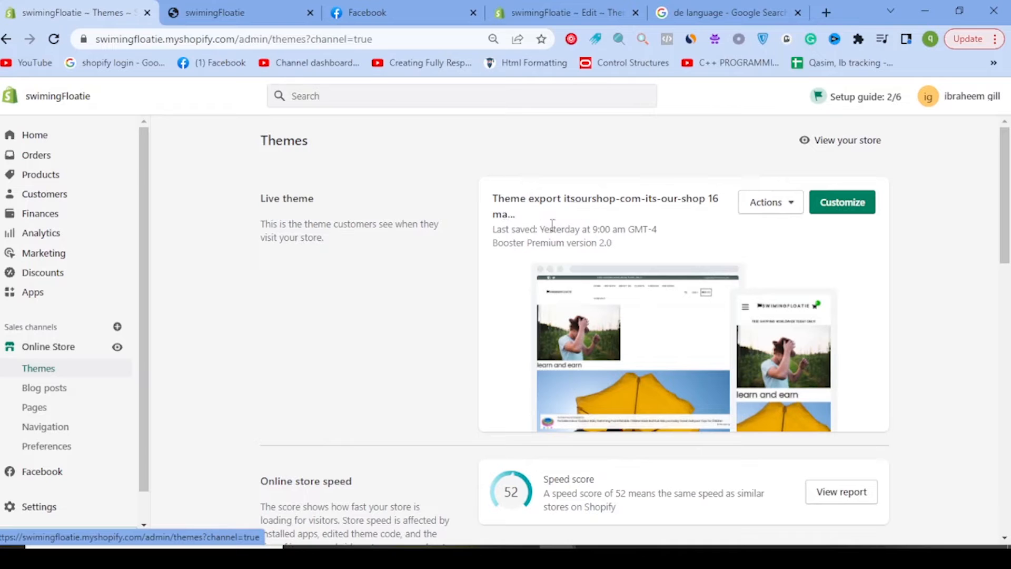
left_click(793, 206)
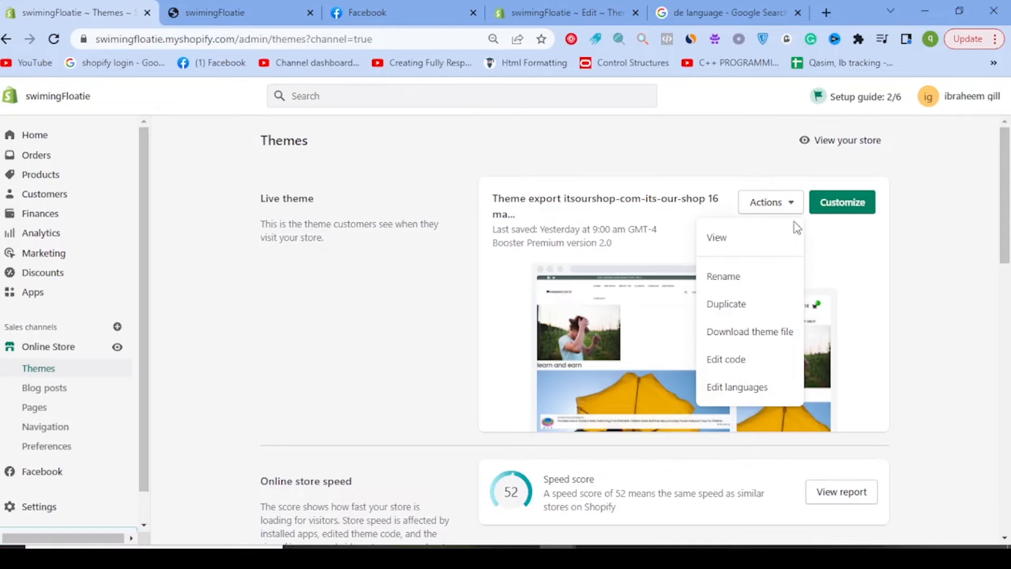
left_click(769, 389)
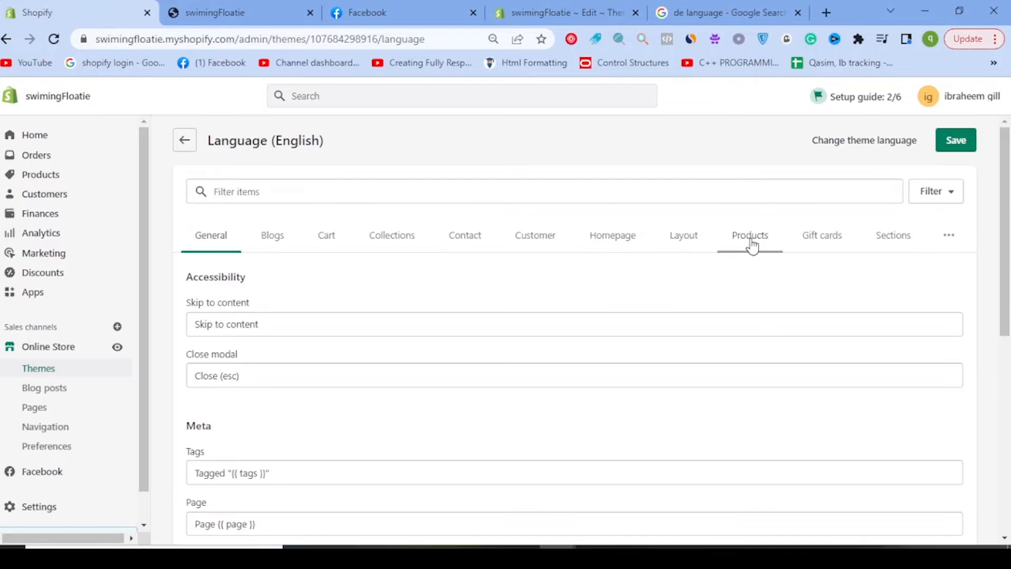
Change the live theme's language to Bulgarian (Bulgaria) and save the change.
left_click(880, 142)
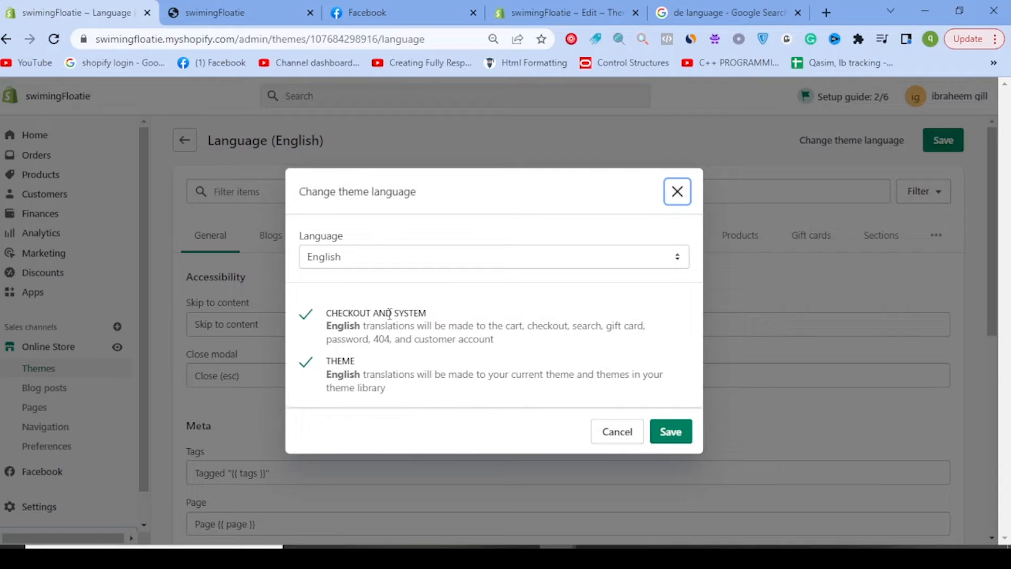
left_click(679, 257)
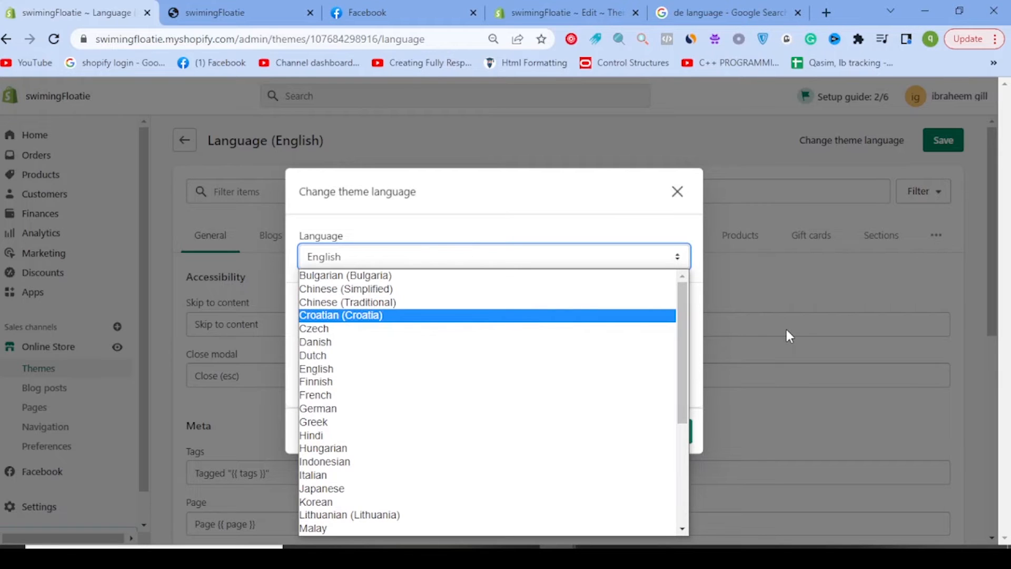
scroll(621, 364, "up", 4)
left_click(482, 278)
left_click(659, 434)
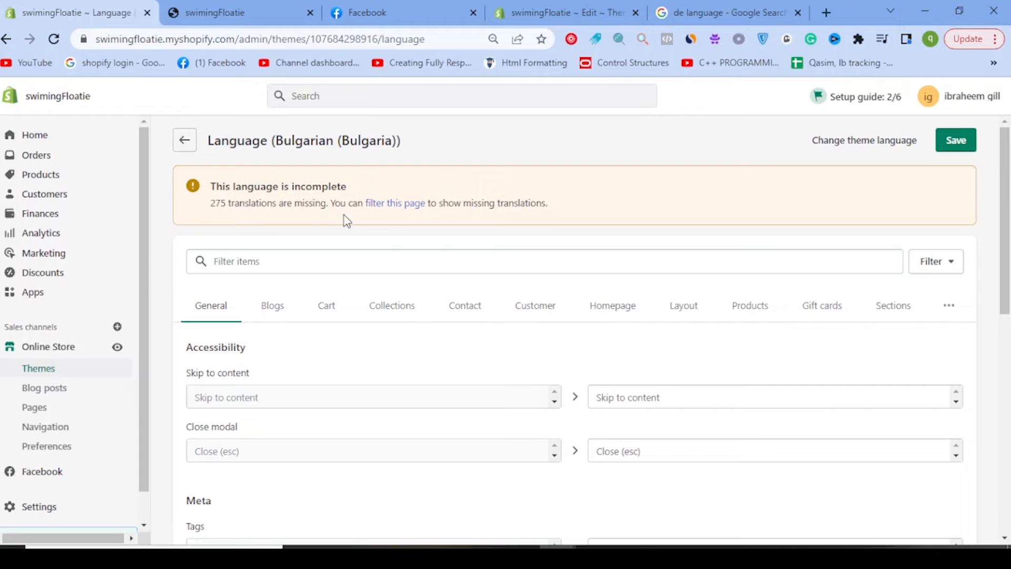
Look through the Bulgarian General strings, including the 404, Pagination, password page and Social groups.
scroll(521, 291, "down", 10)
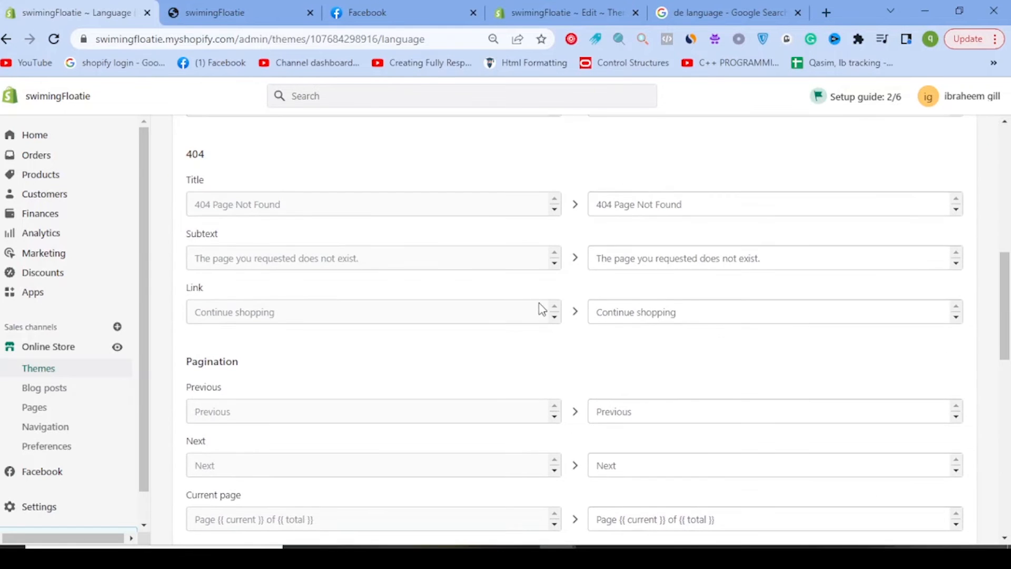
scroll(614, 293, "down", 15)
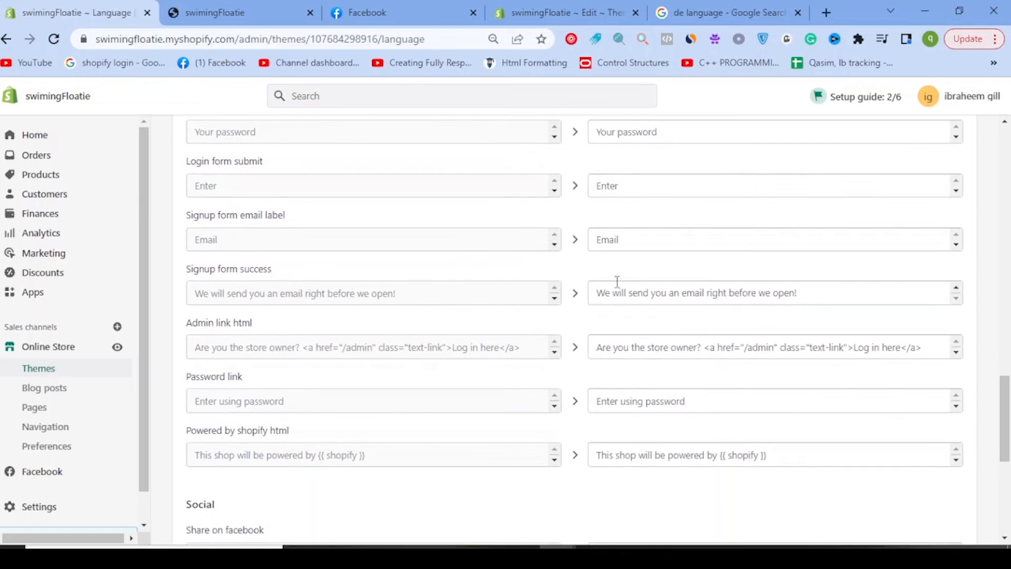
scroll(622, 288, "down", 7)
scroll(639, 296, "up", 20)
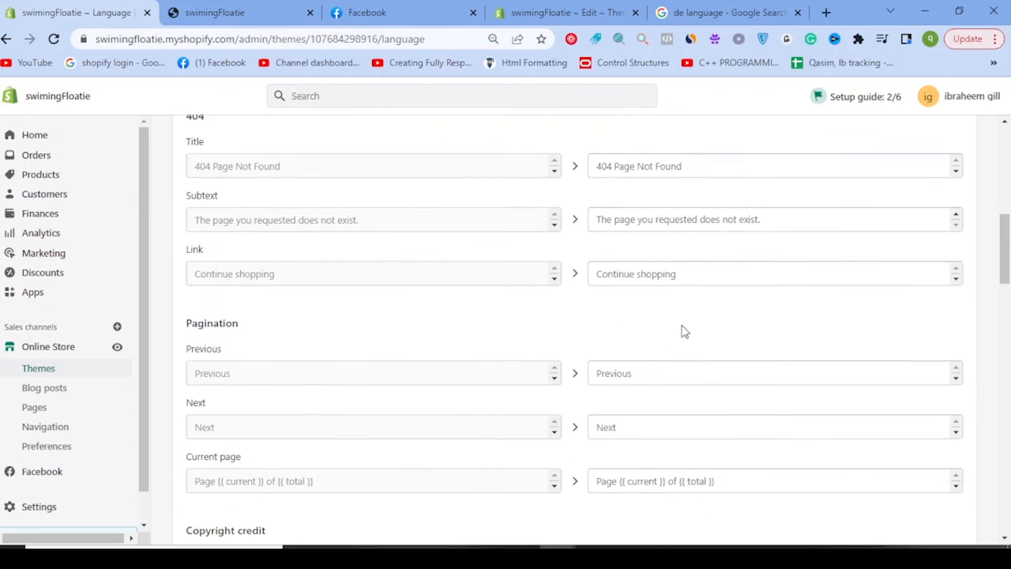
Open the Layout category and look through its Navigation, Cart, account and Footer translation fields.
left_click(702, 321)
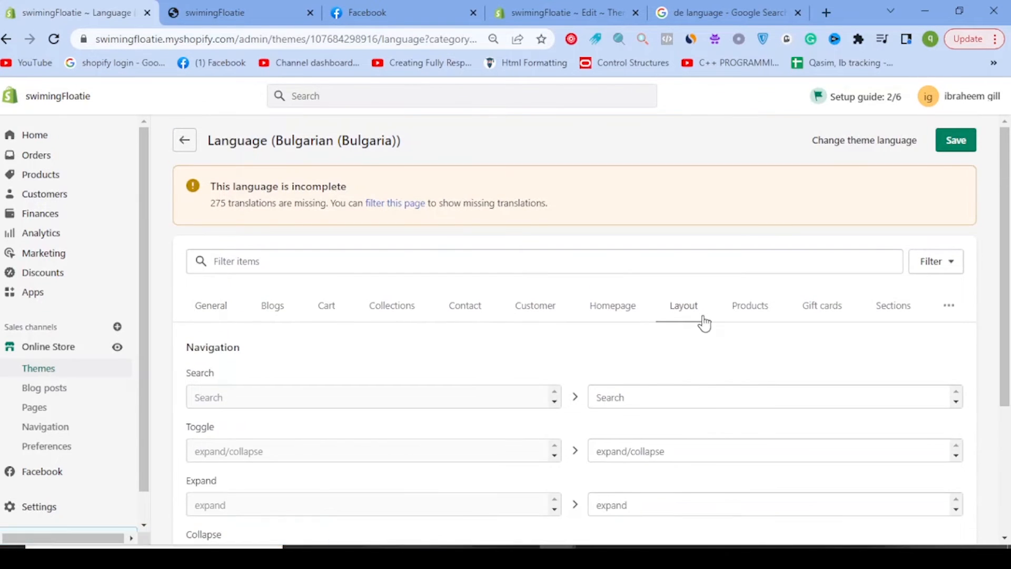
scroll(722, 390, "down", 14)
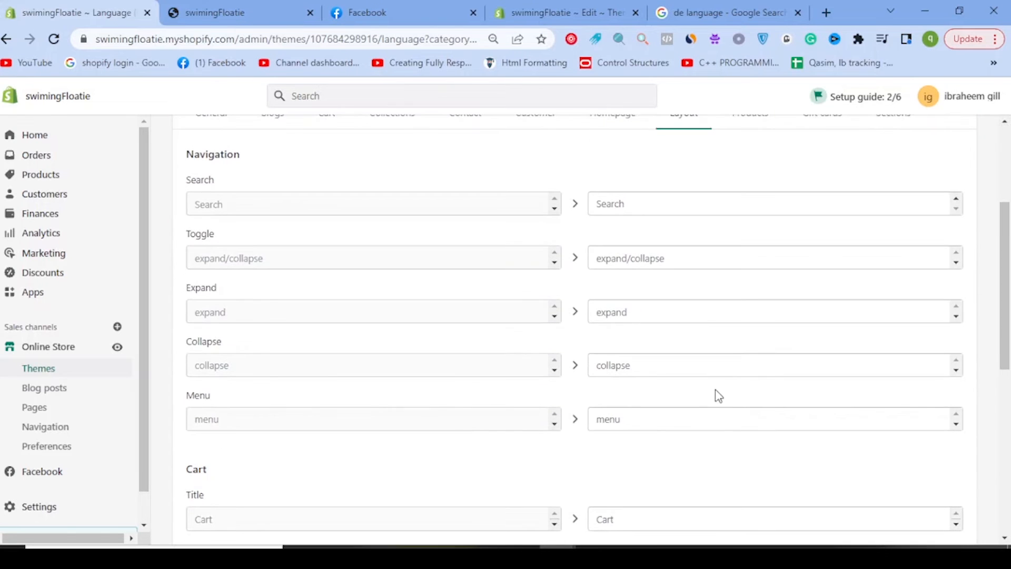
scroll(714, 384, "down", 2)
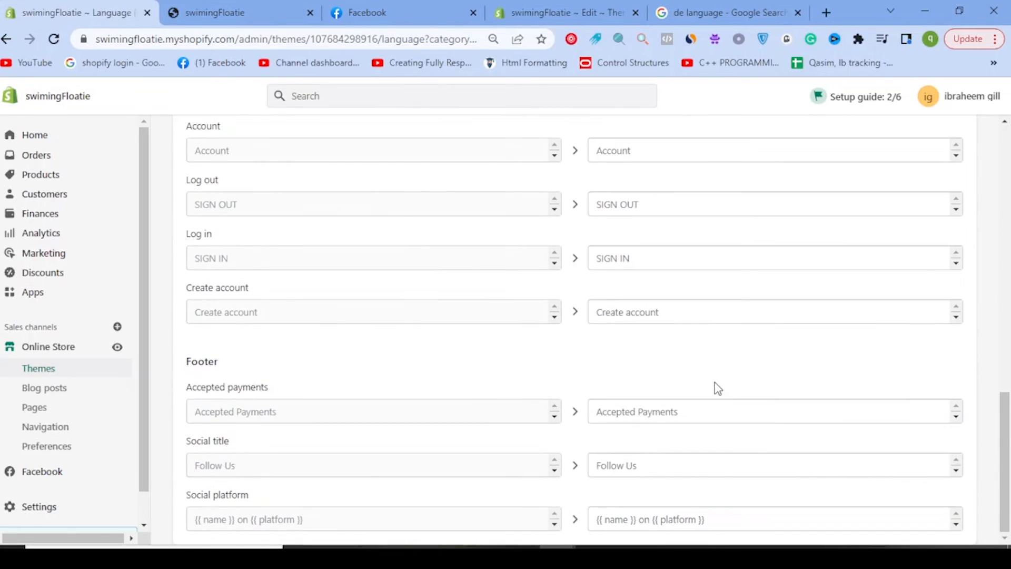
scroll(865, 224, "up", 8)
scroll(876, 240, "up", 6)
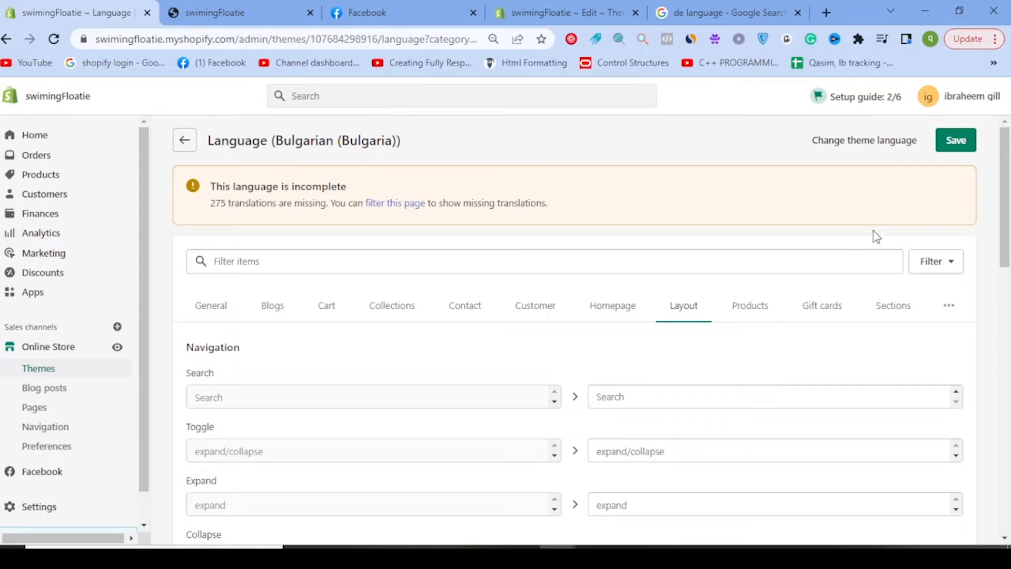
Change the live theme's language from the language editor to German and save the change.
left_click(876, 148)
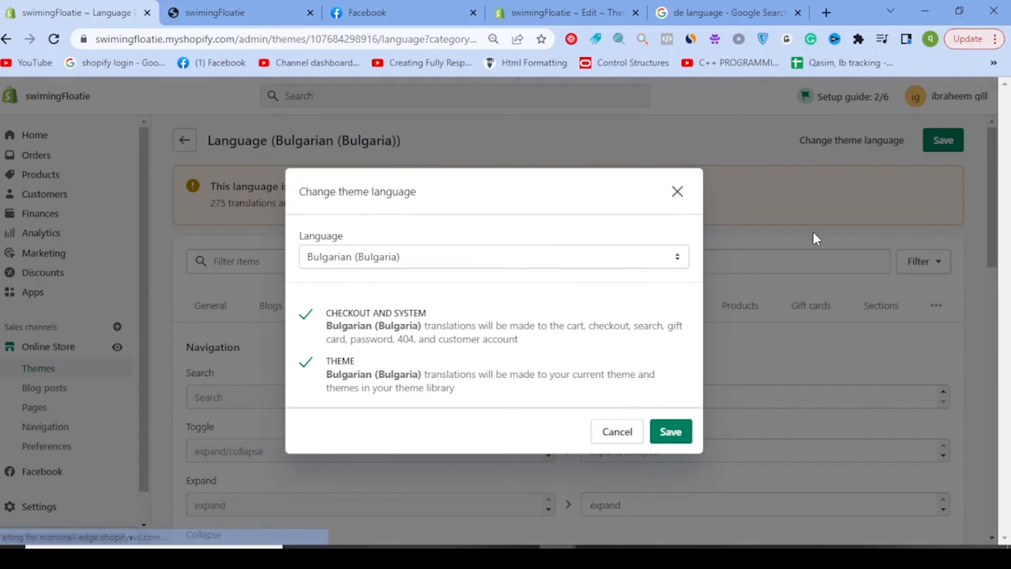
left_click(655, 267)
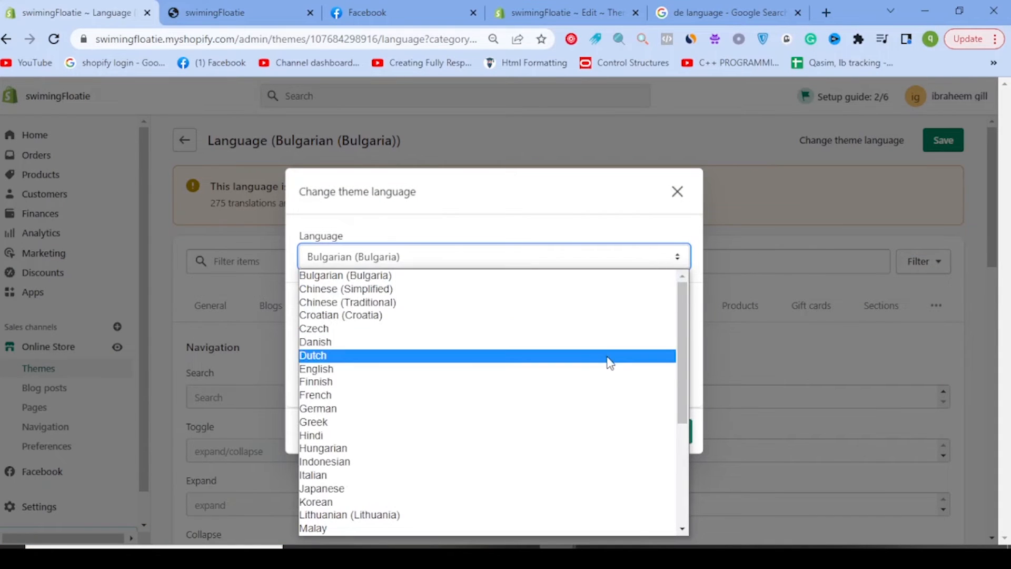
left_click(612, 419)
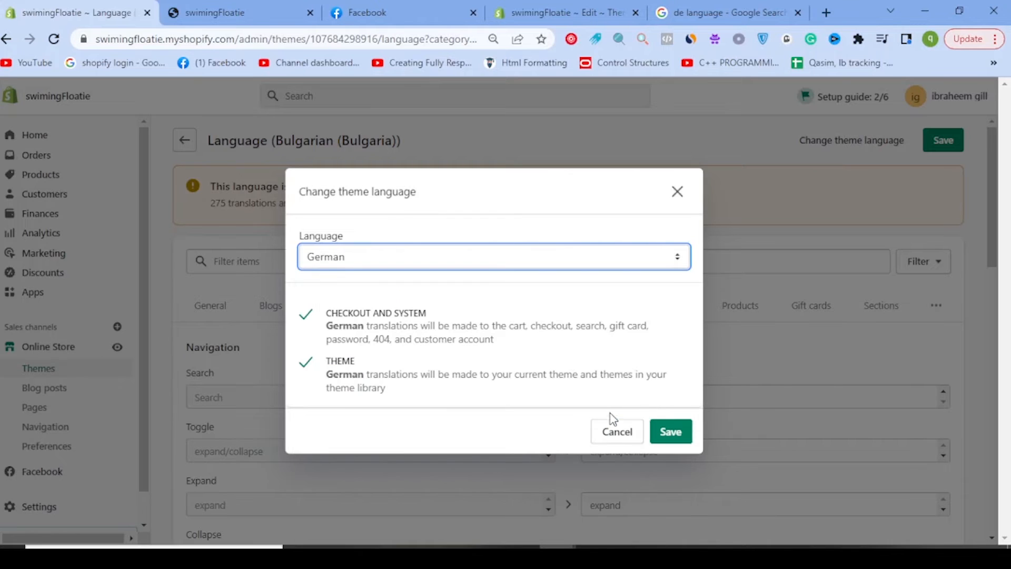
left_click(683, 432)
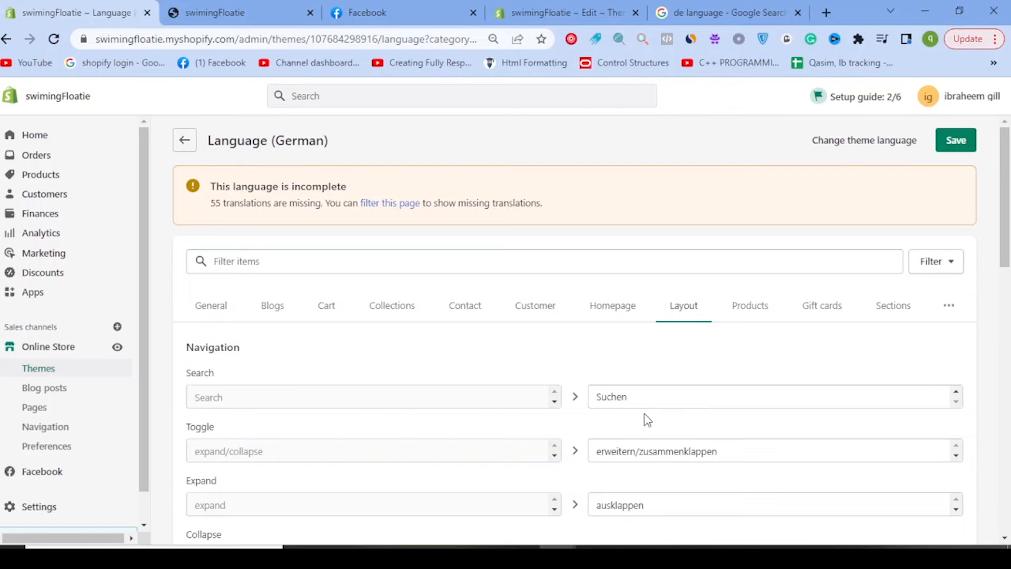
Look through the German Layout translations, including the Navigation, Cart, account and Footer fields.
scroll(460, 458, "down", 5)
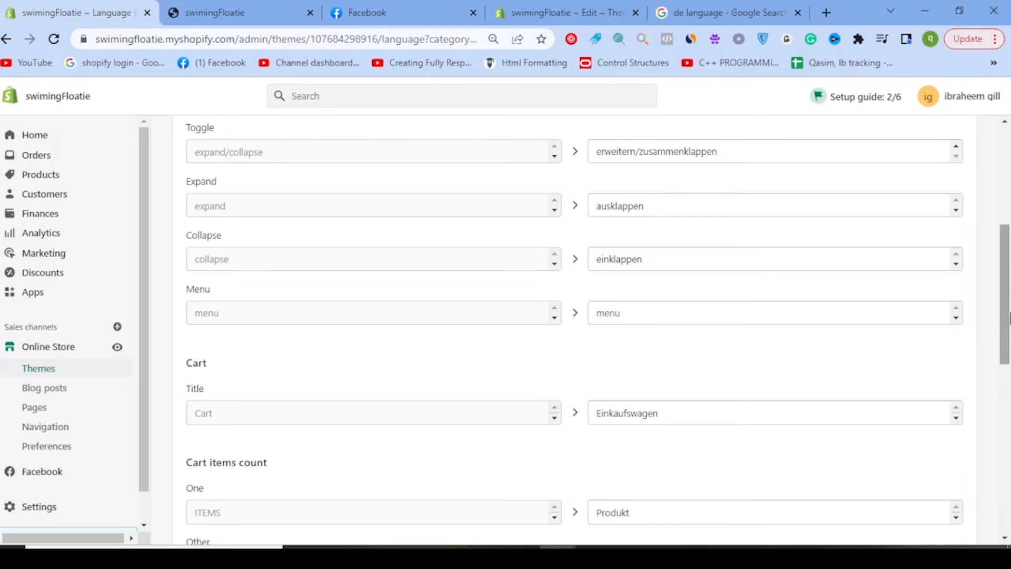
left_click(957, 319)
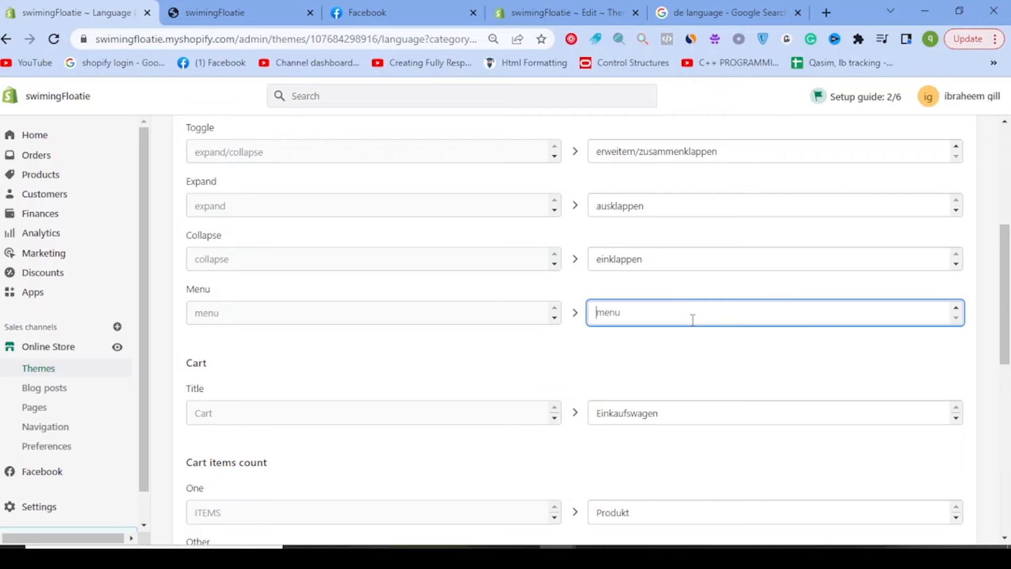
scroll(695, 309, "down", 10)
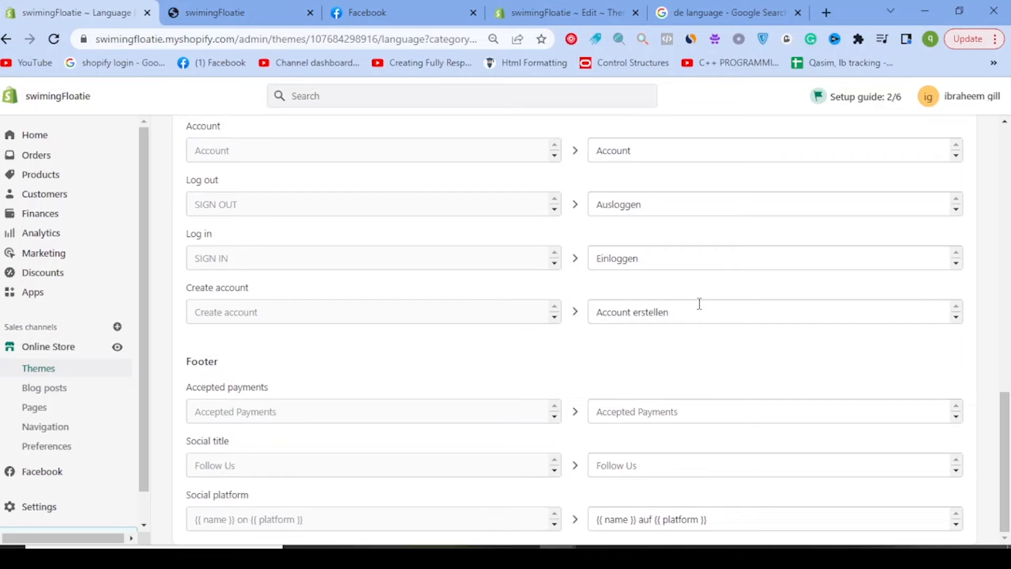
scroll(514, 321, "up", 12)
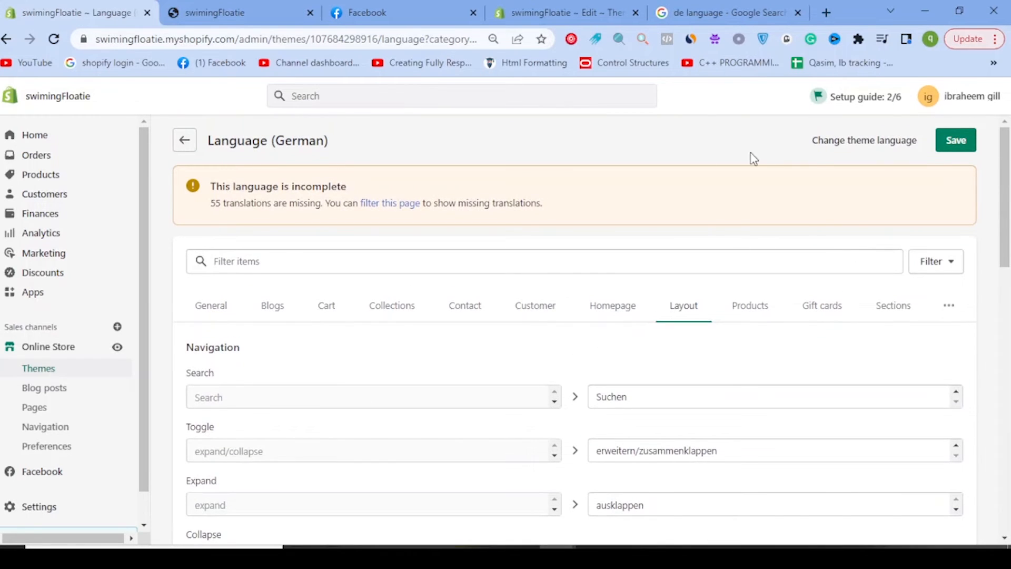
Browse the other available theme languages, keep German, and save the language page.
left_click(825, 143)
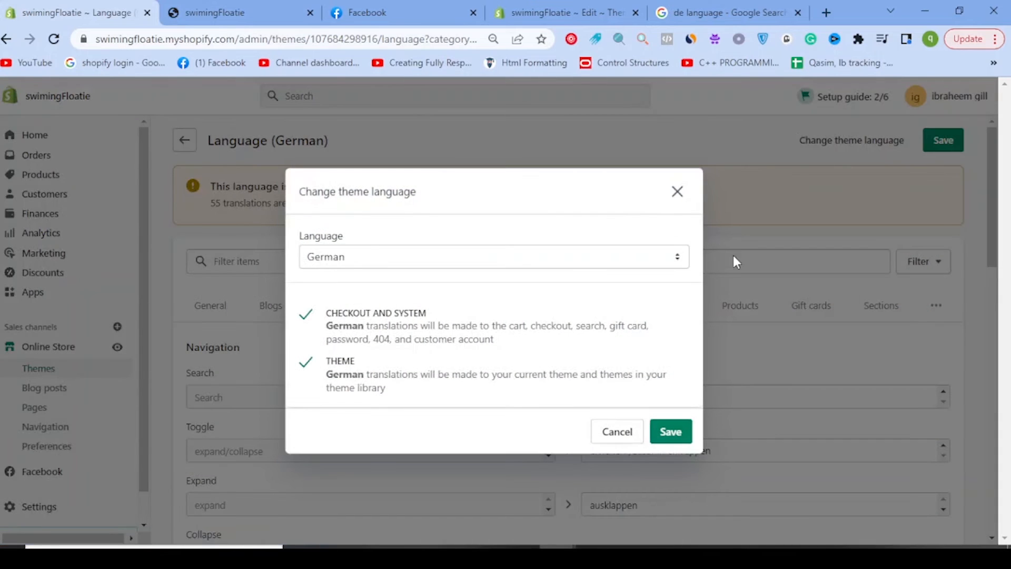
left_click(684, 259)
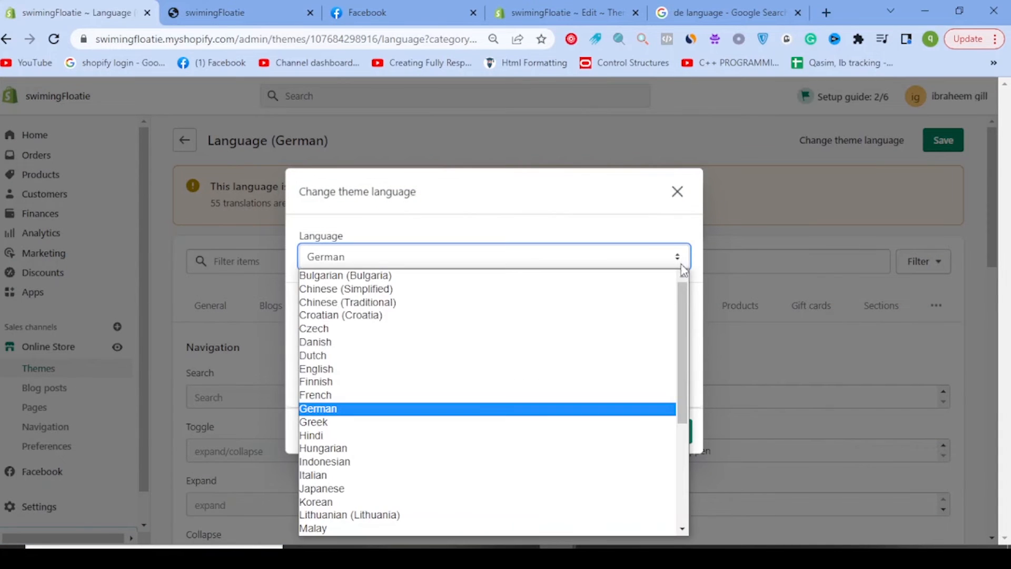
scroll(539, 408, "down", 4)
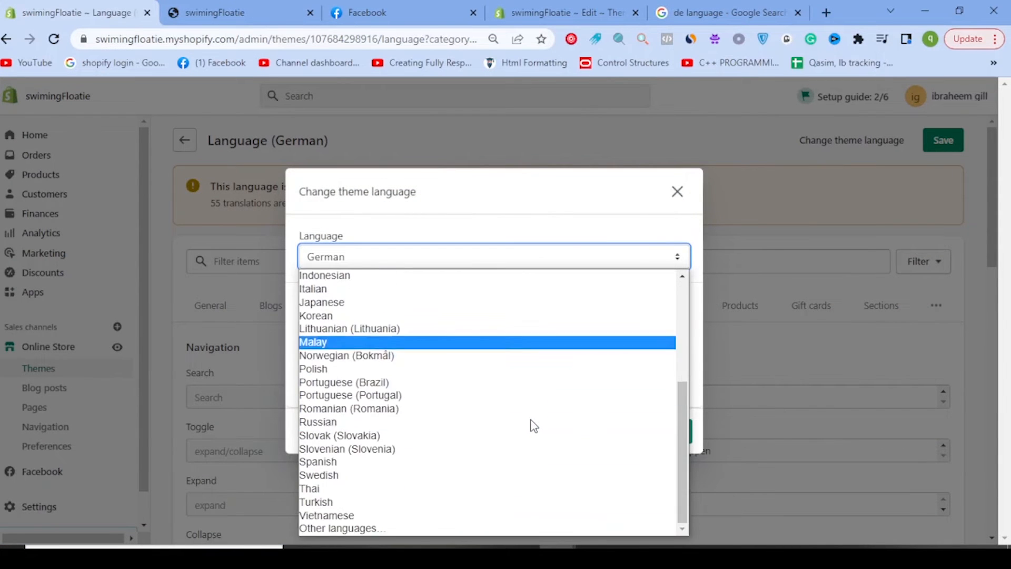
left_click(862, 199)
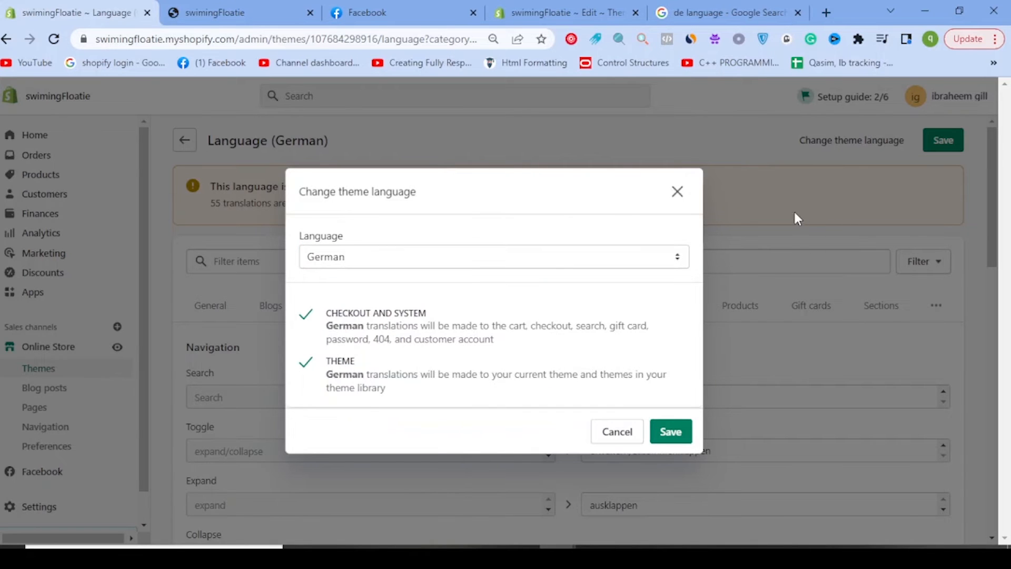
left_click(683, 195)
left_click(957, 140)
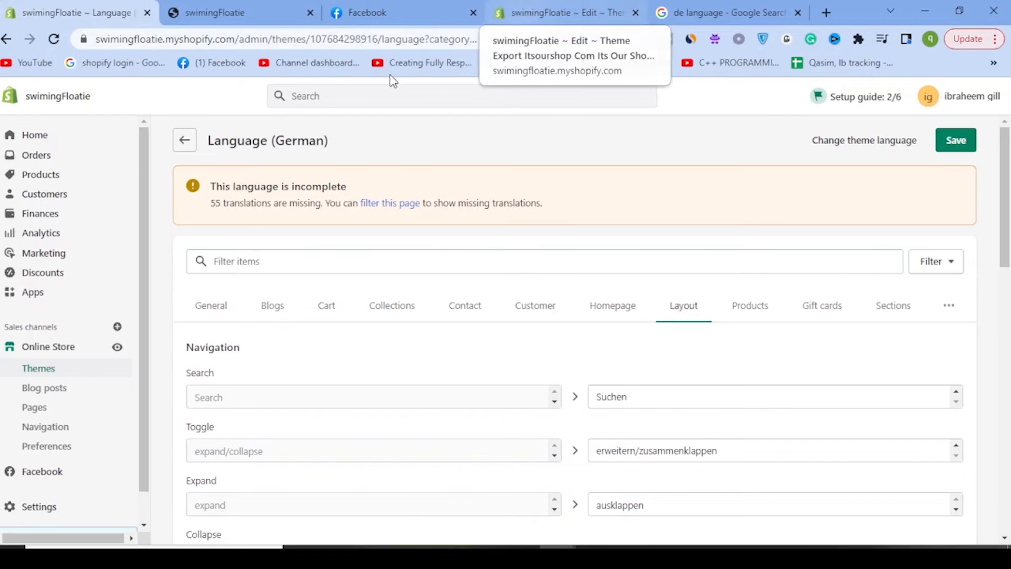
Open the online store in a new browser tab and check the homepage down to its footer for translated strings.
left_click(118, 347)
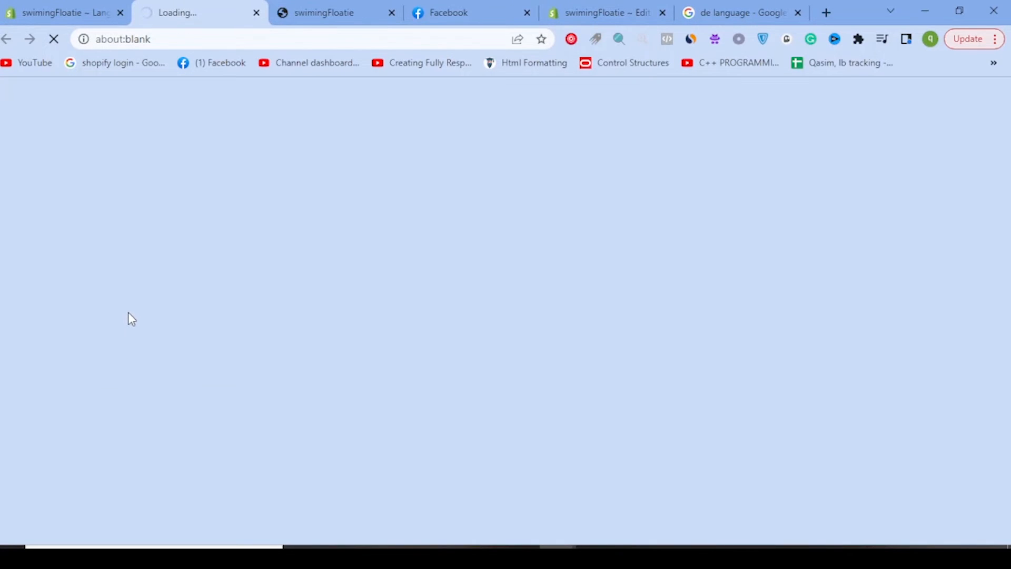
scroll(418, 253, "down", 10)
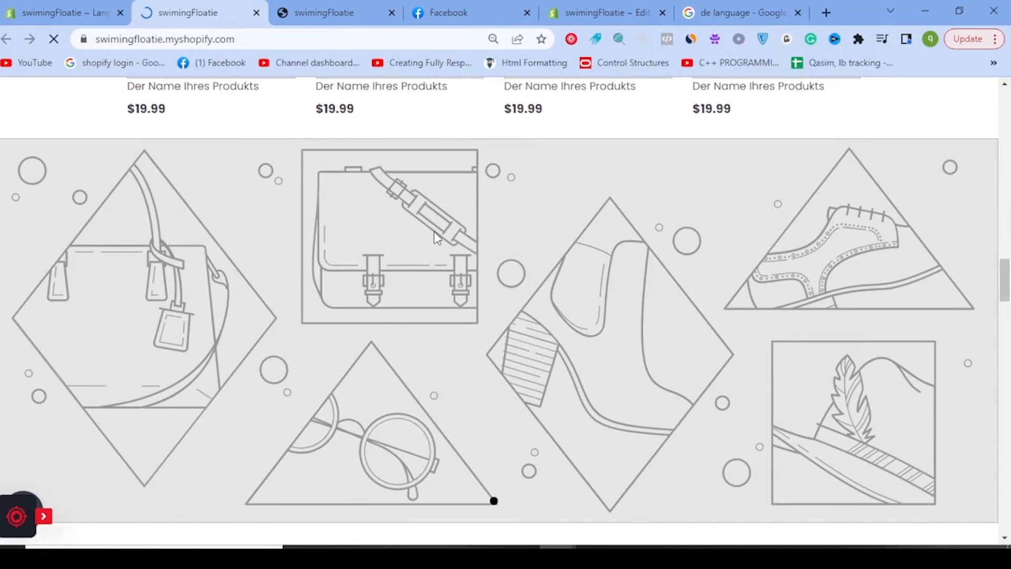
scroll(429, 242, "down", 10)
scroll(435, 238, "down", 5)
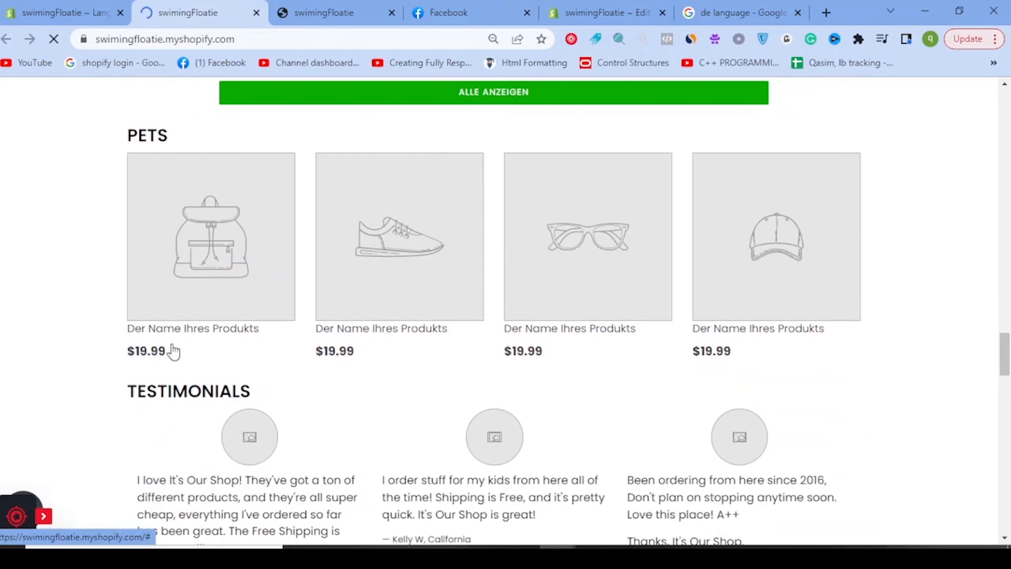
scroll(425, 368, "down", 2)
scroll(424, 368, "down", 4)
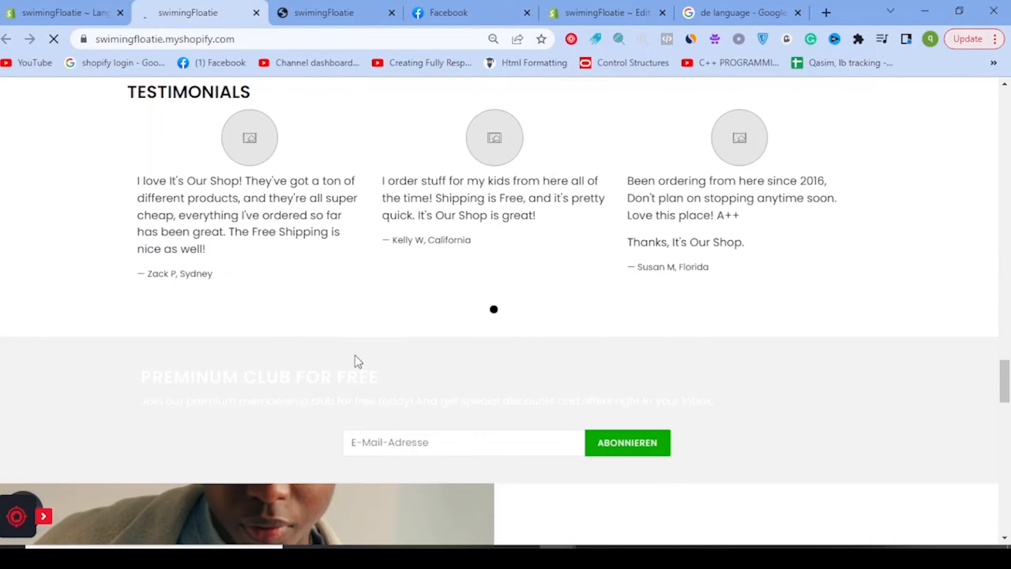
scroll(356, 356, "down", 15)
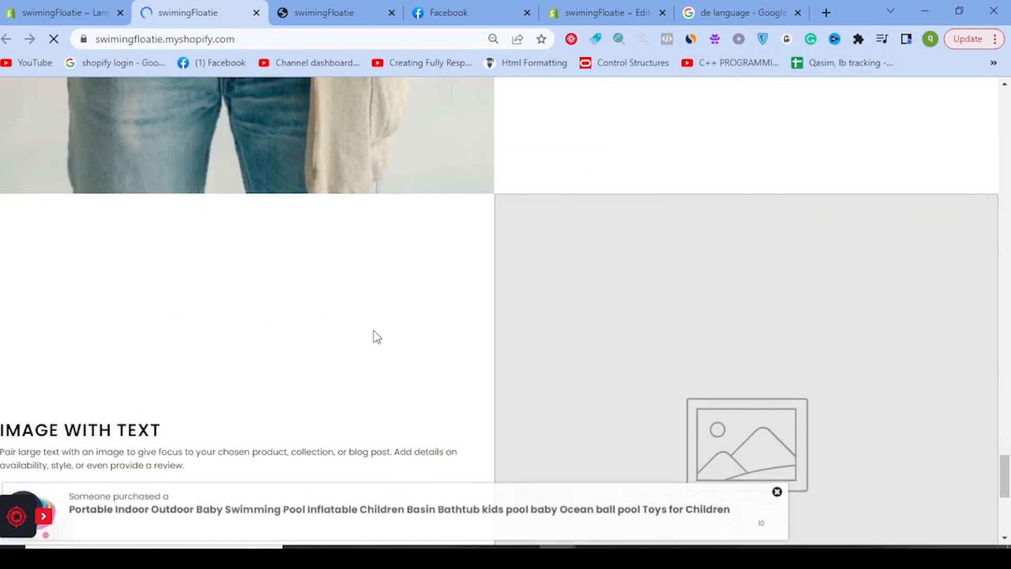
scroll(374, 330, "up", 3)
scroll(378, 320, "down", 8)
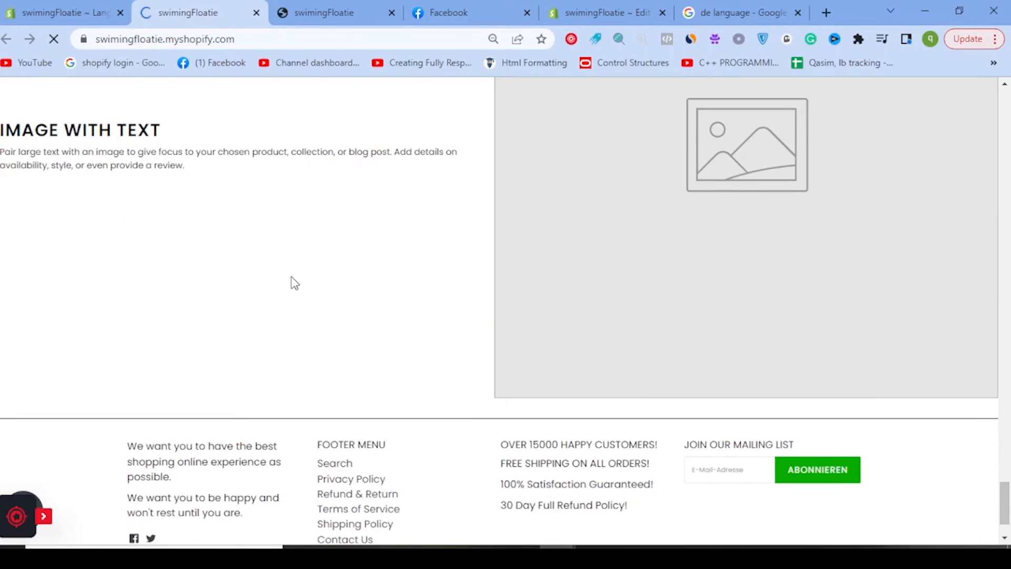
scroll(321, 300, "down", 2)
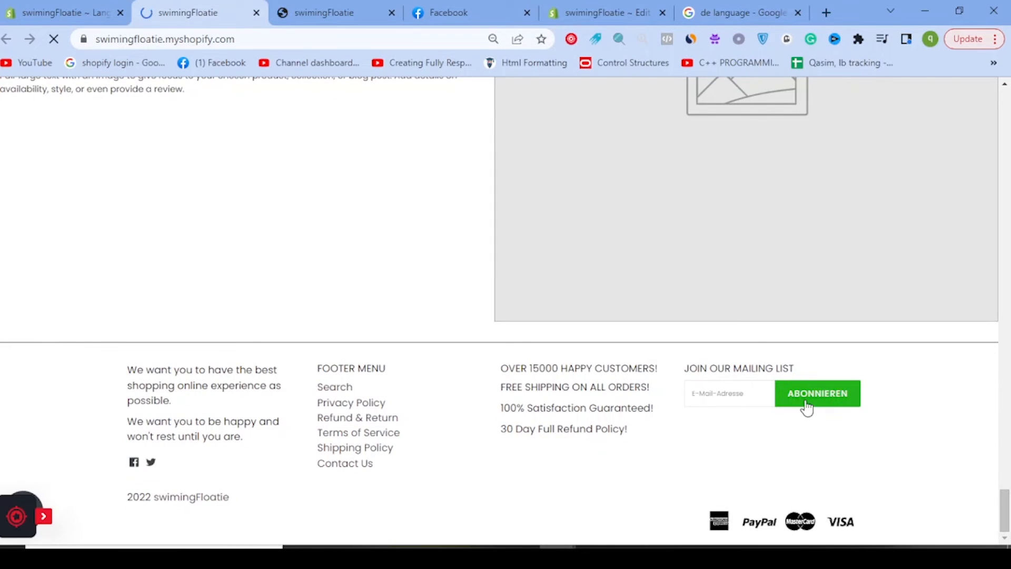
scroll(1006, 516, "up", 2)
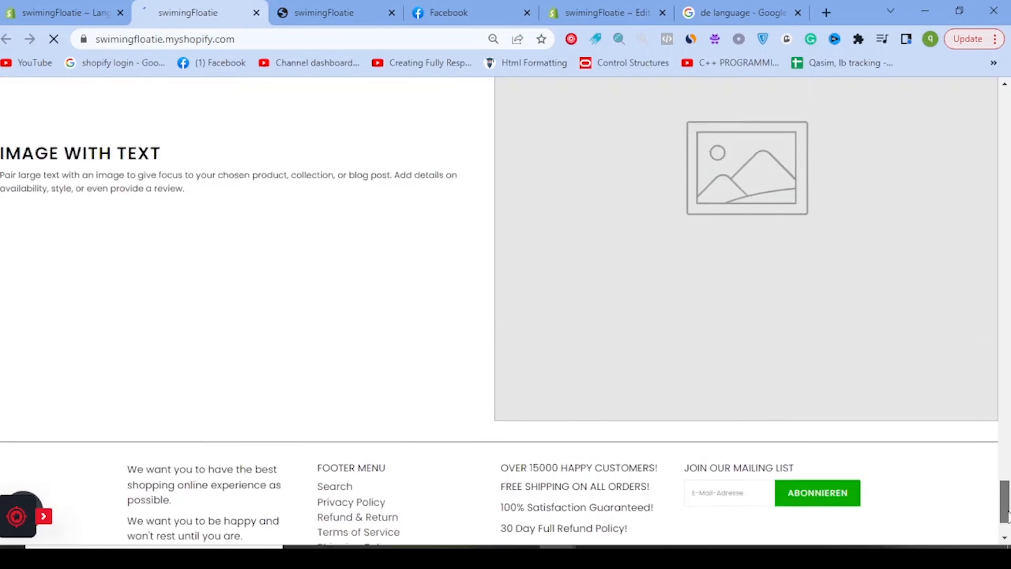
left_click_drag(1006, 516, 1006, 87)
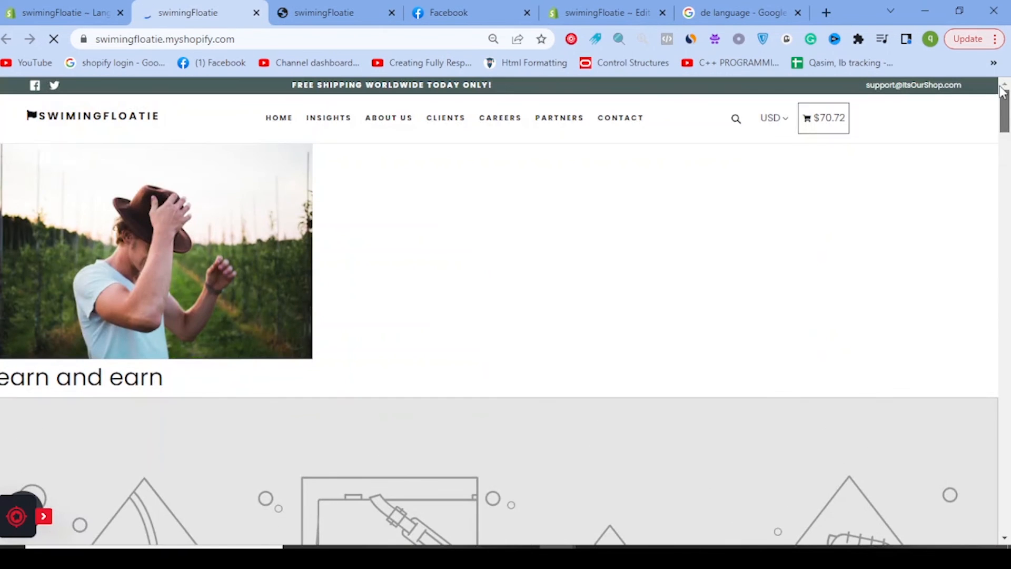
Open the store's Insights blog page and check the article dates, author lines, read-more links and footer for translations.
left_click(336, 119)
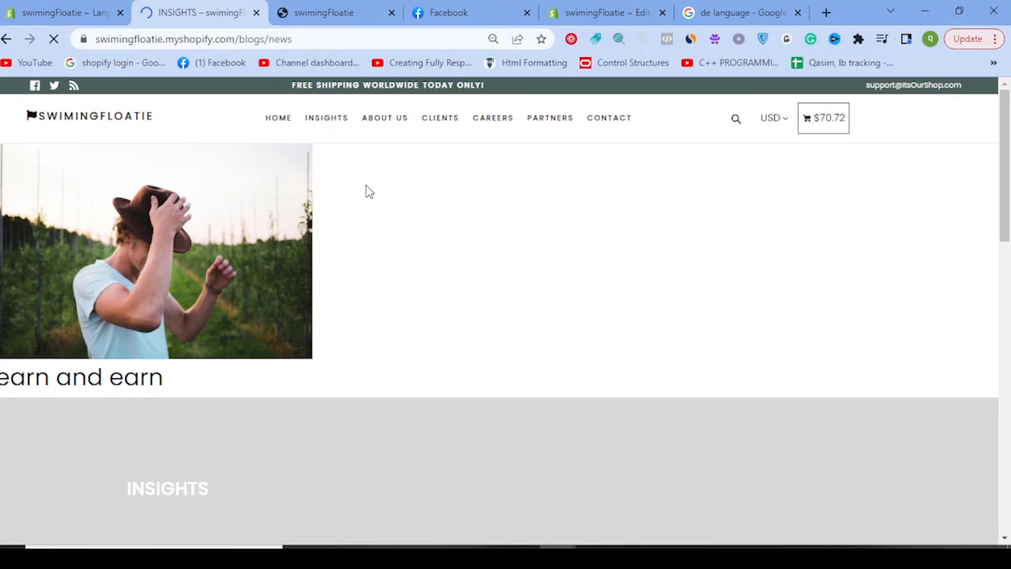
scroll(375, 207, "down", 5)
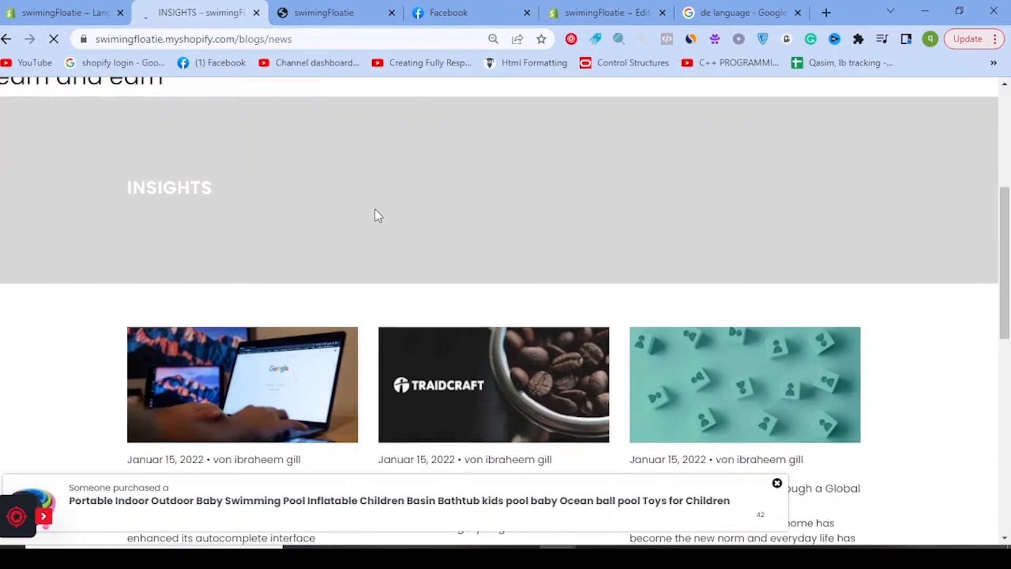
scroll(377, 216, "down", 10)
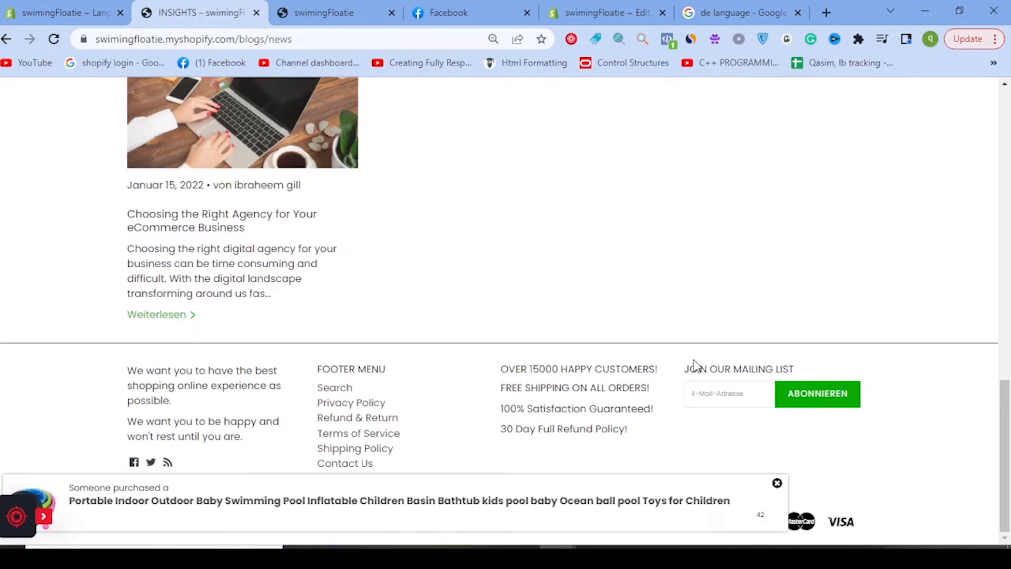
scroll(794, 427, "up", 10)
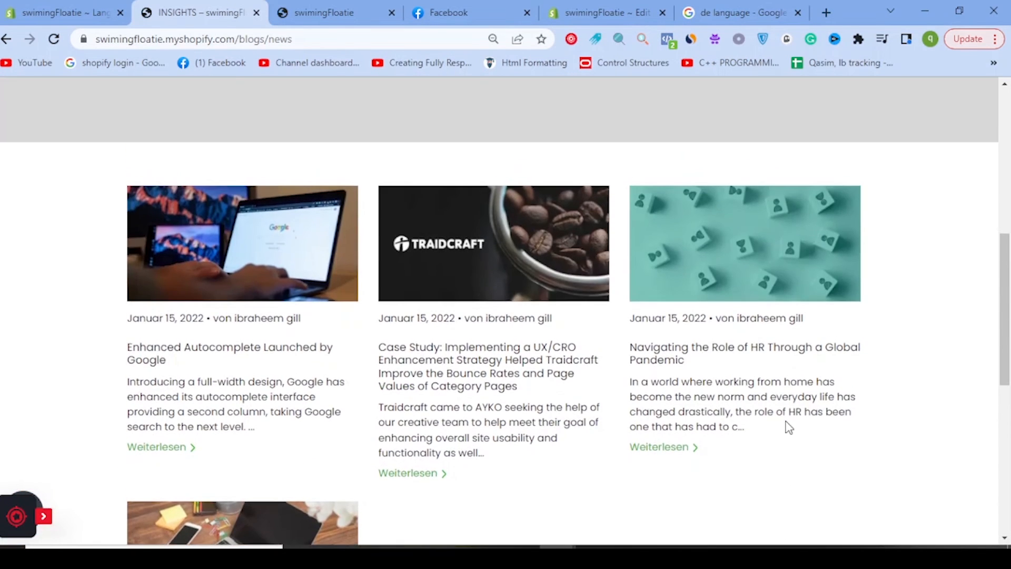
scroll(785, 427, "up", 5)
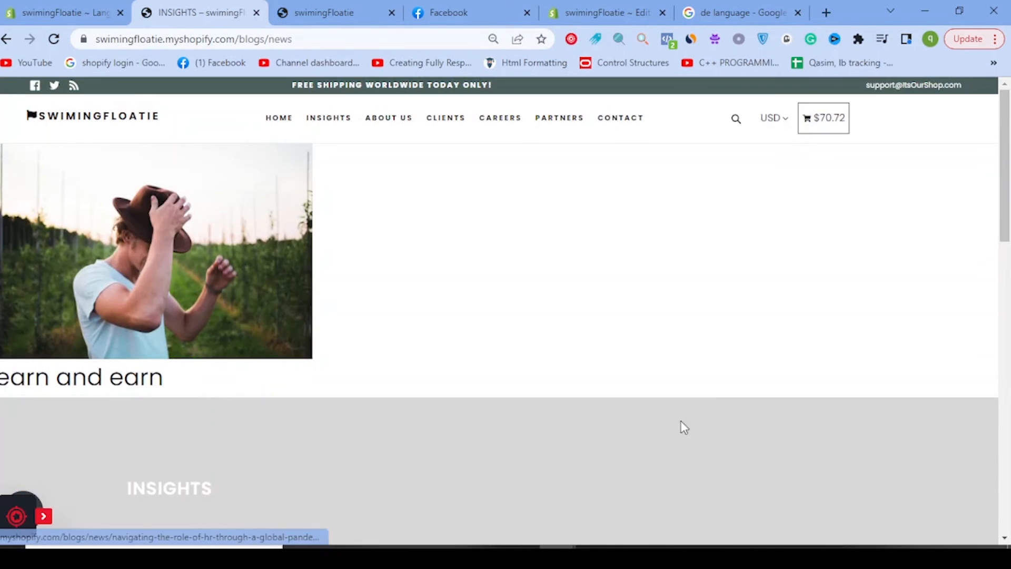
Open the store's Contact page and check the translated comment heading, form labels, submit button and footer.
left_click(615, 132)
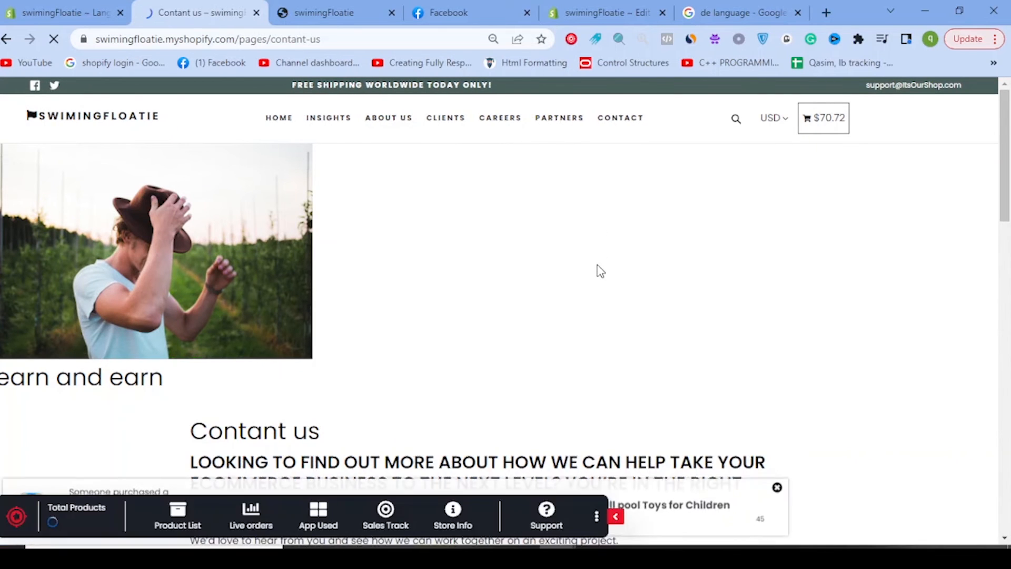
scroll(599, 270, "down", 5)
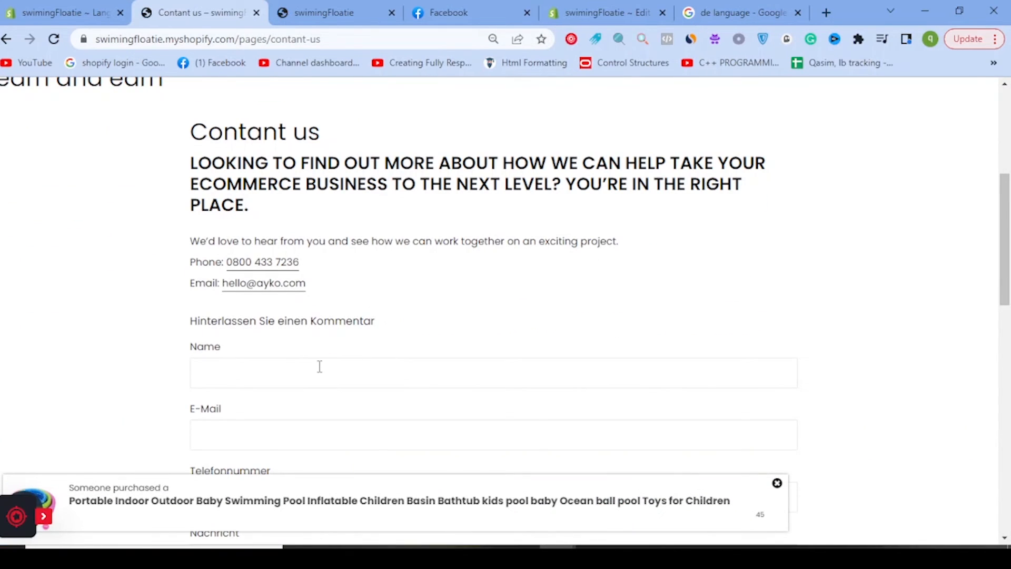
left_click_drag(191, 321, 374, 335)
scroll(241, 258, "down", 5)
left_click_drag(195, 171, 270, 174)
left_click_drag(200, 240, 246, 248)
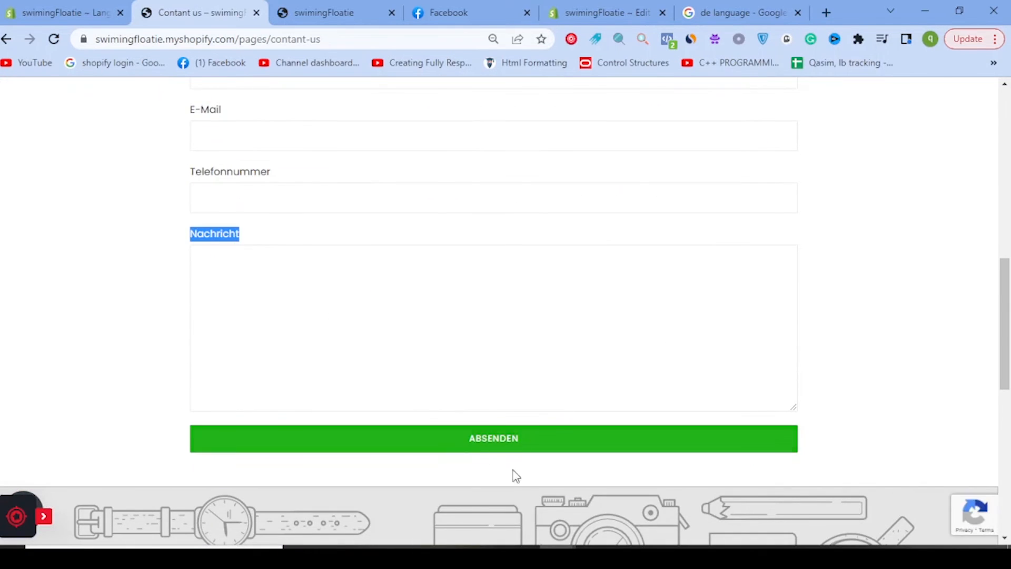
scroll(514, 474, "down", 7)
scroll(300, 374, "down", 2)
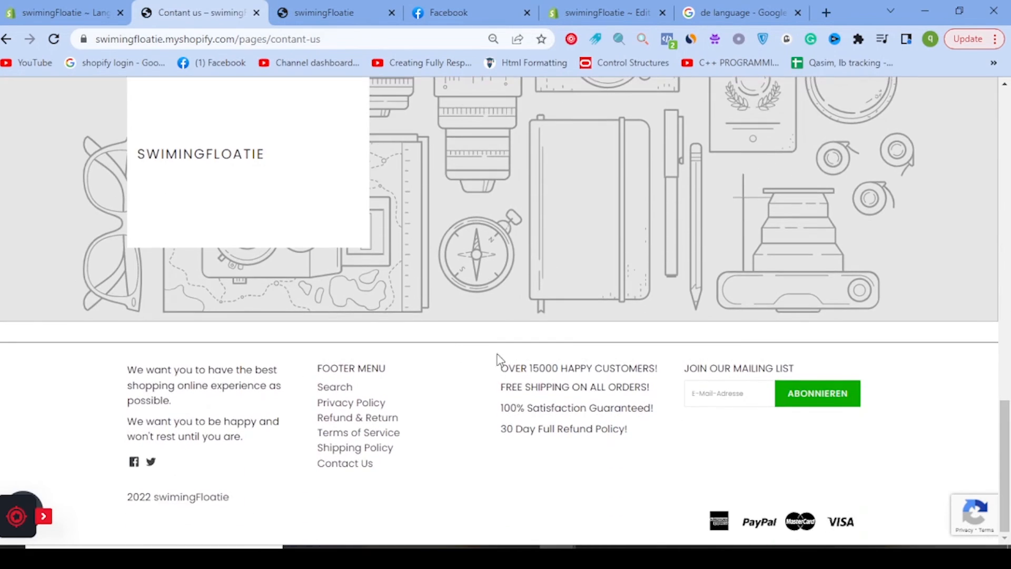
scroll(530, 370, "up", 5)
scroll(530, 327, "up", 13)
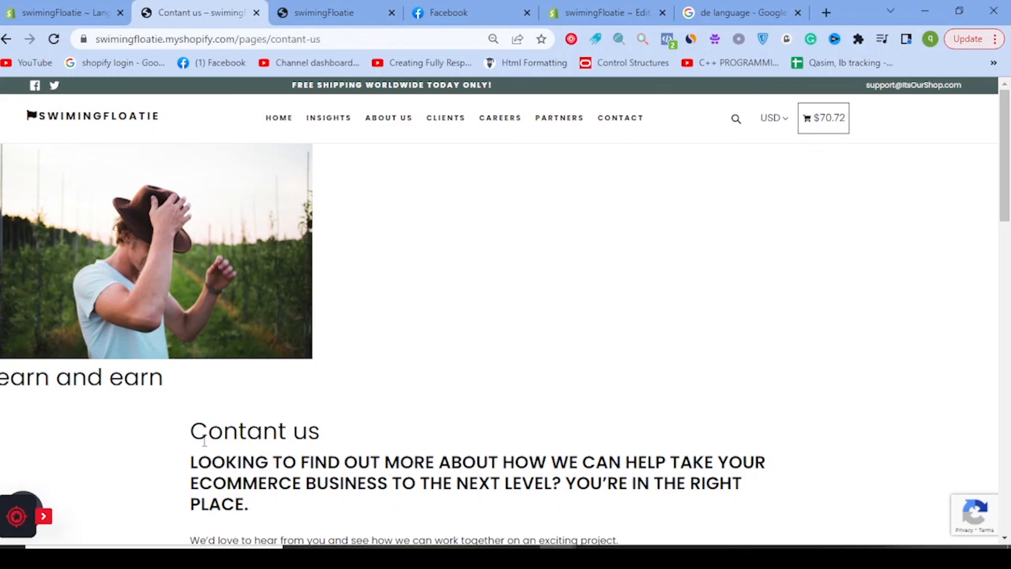
Highlight the "earn and earn" text and the introductory text under the "Contant us" heading to compare them with the translated strings.
left_click_drag(180, 386, 98, 289)
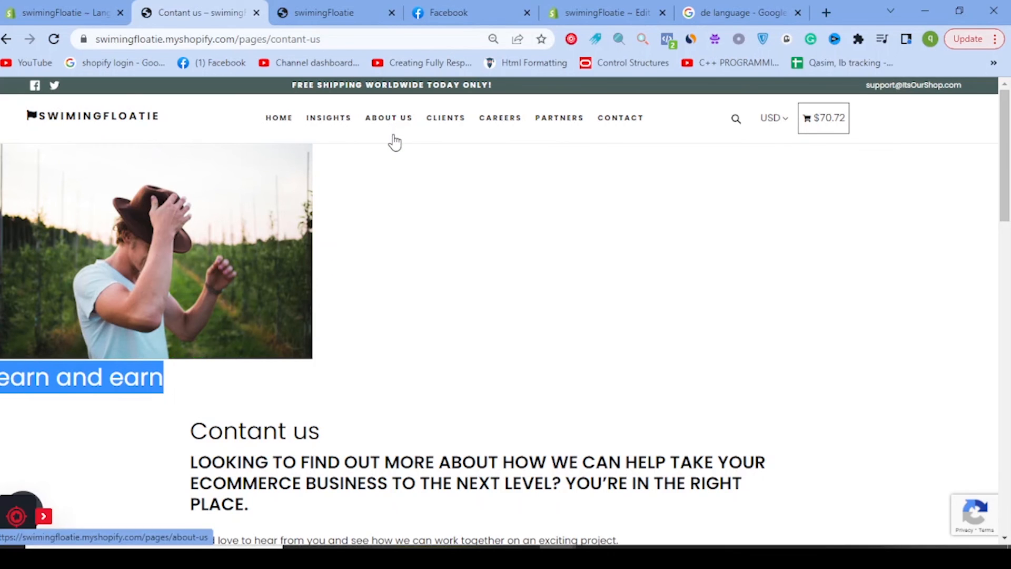
scroll(436, 304, "down", 5)
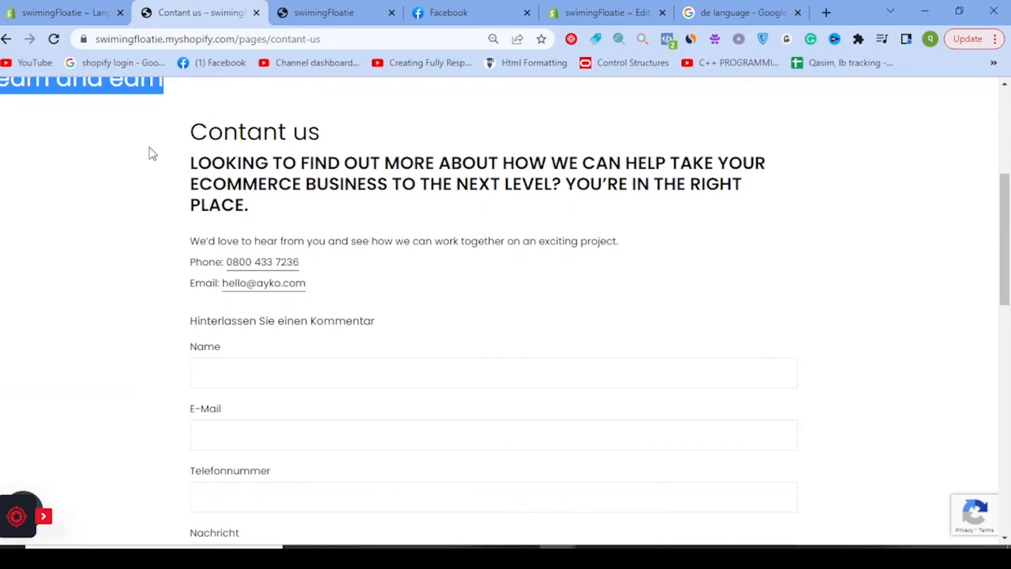
left_click(196, 165)
left_click_drag(421, 258, 538, 310)
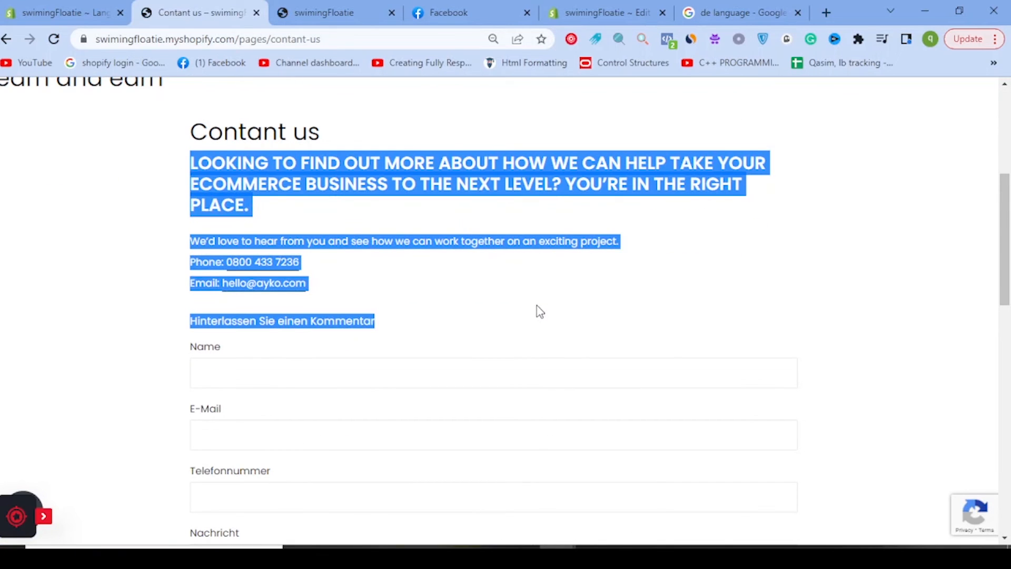
Return to the theme language editor from the Contact page and change the theme language to English, saving the change.
left_click(537, 306)
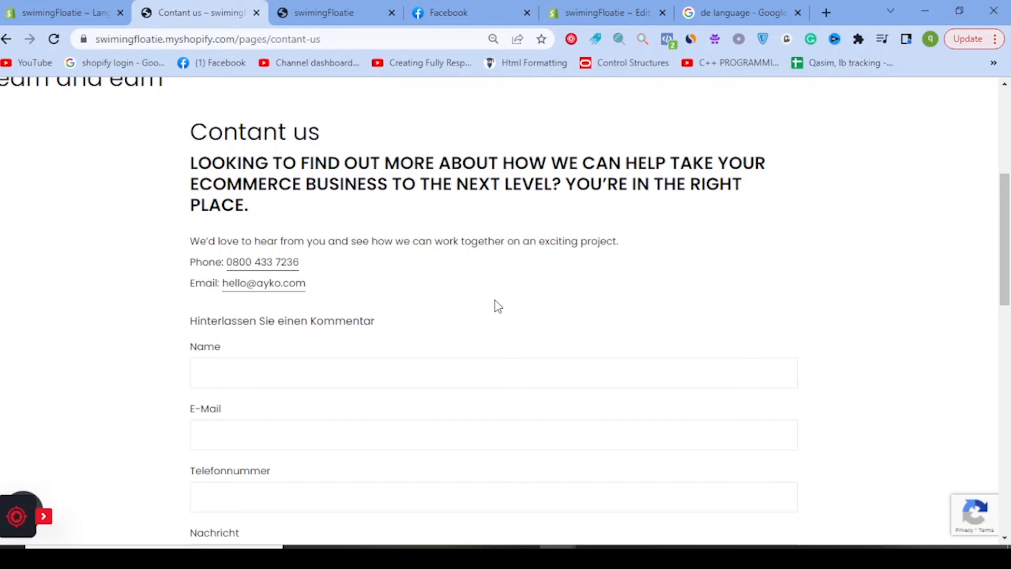
scroll(489, 371, "up", 6)
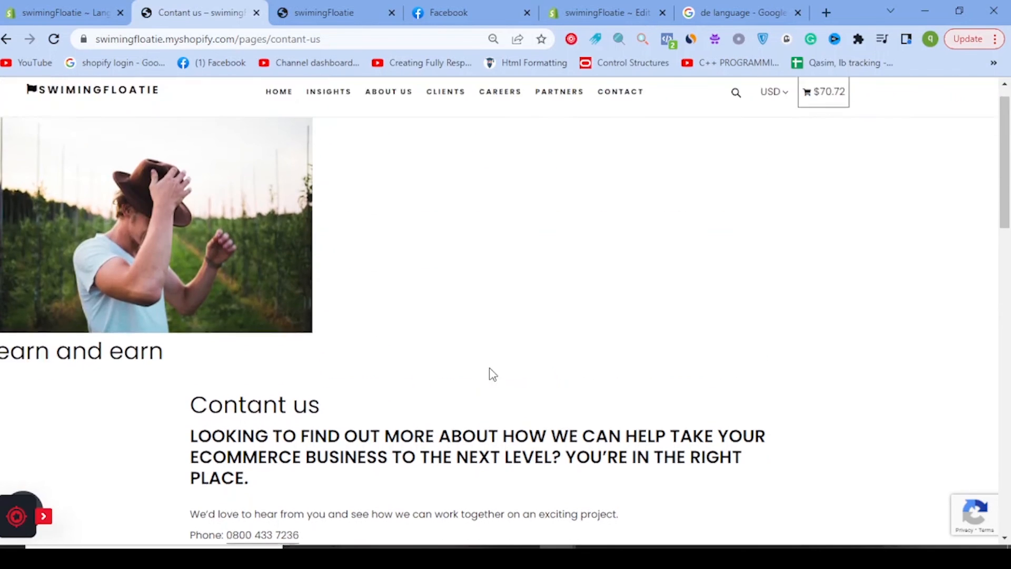
left_click(336, 8)
left_click(17, 2)
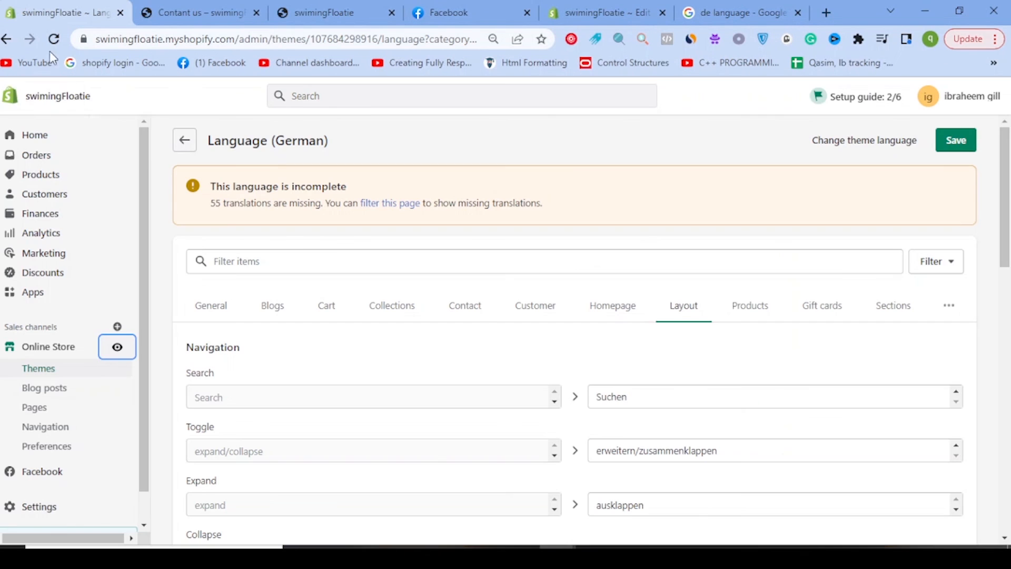
left_click(919, 142)
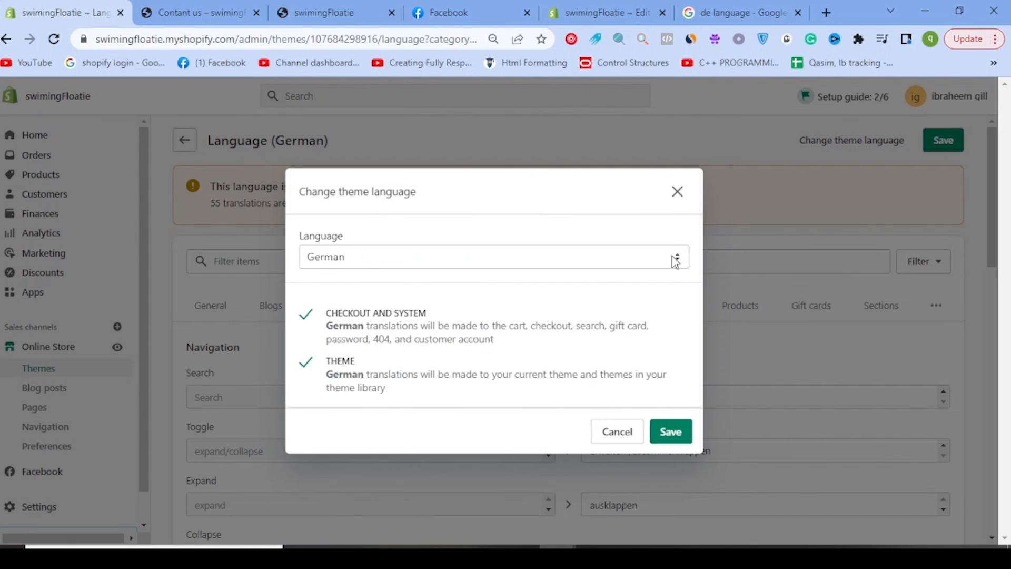
left_click(672, 260)
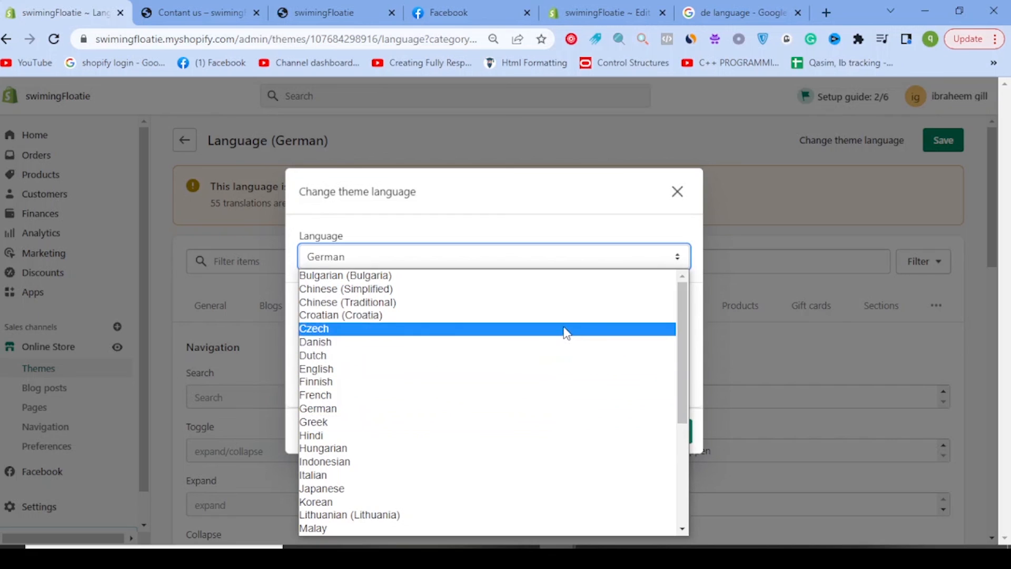
left_click(557, 377)
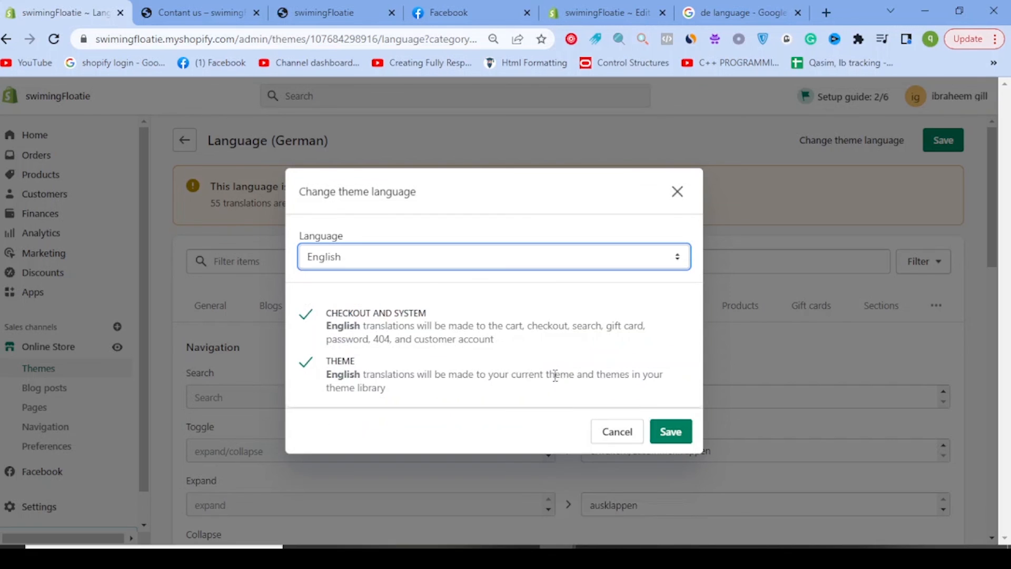
left_click(671, 431)
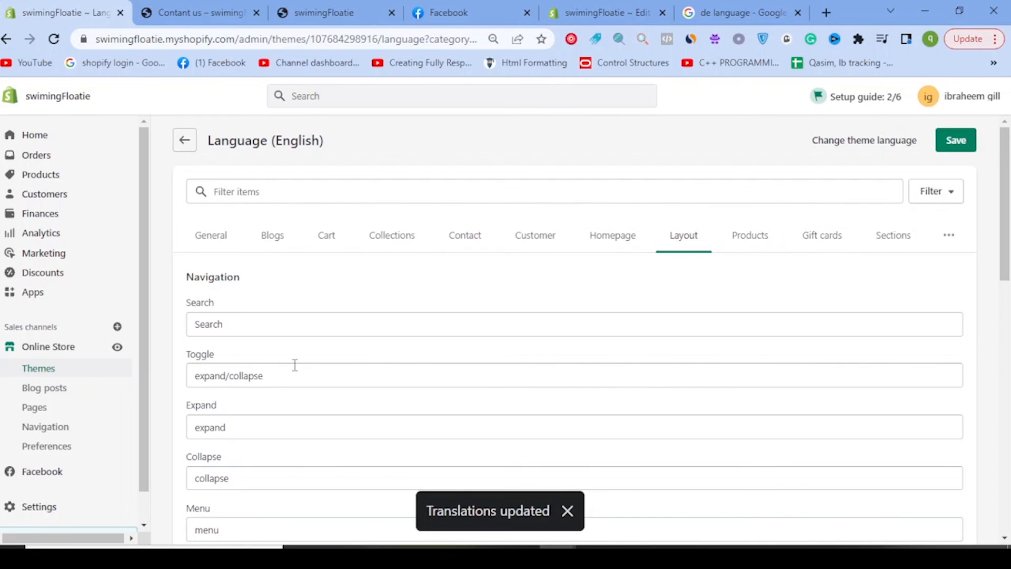
Check the English strings in the theme language's Layout category, covering navigation, cart and customer labels.
scroll(261, 314, "down", 4)
scroll(261, 311, "down", 4)
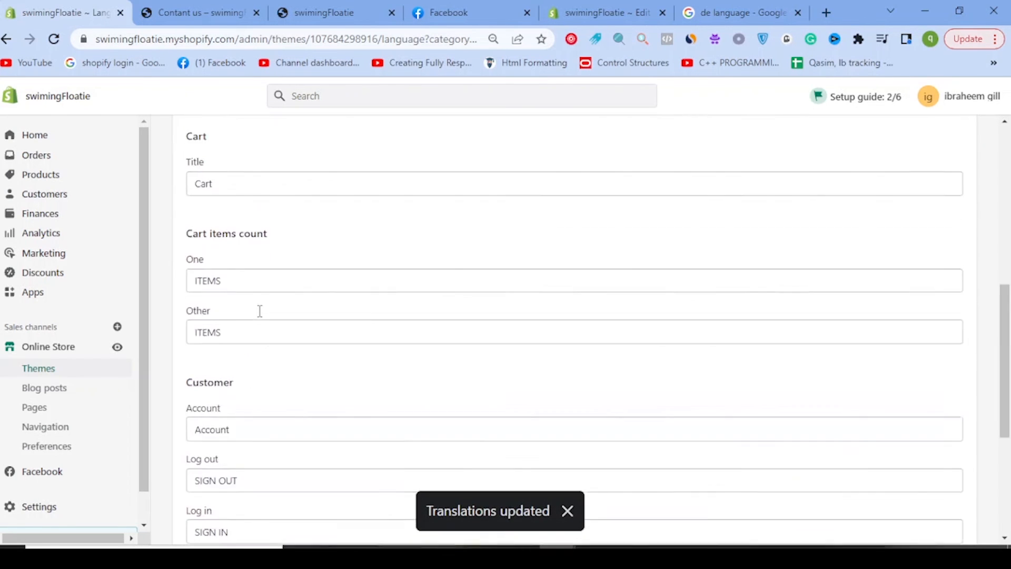
scroll(282, 323, "up", 3)
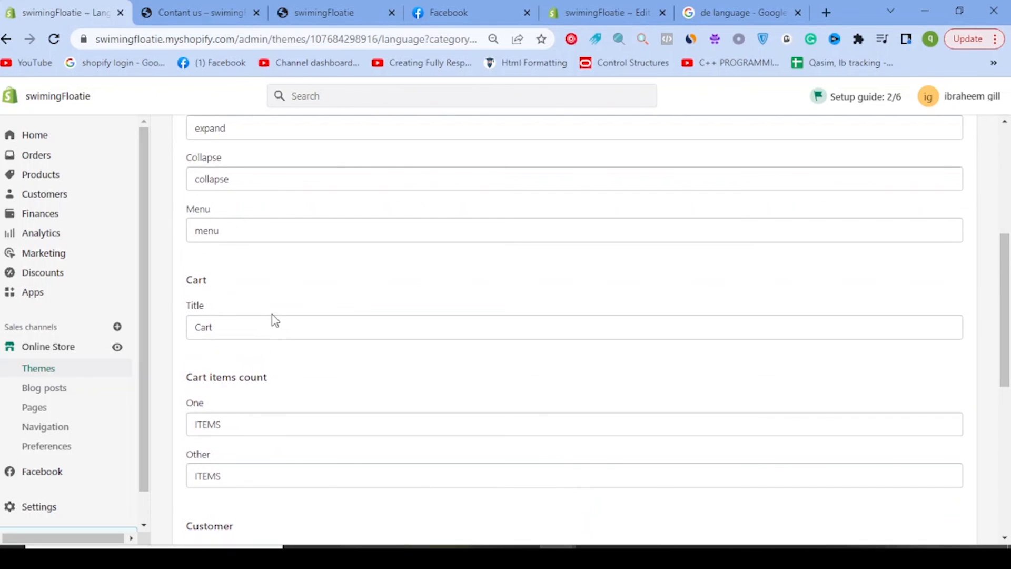
scroll(273, 316, "up", 4)
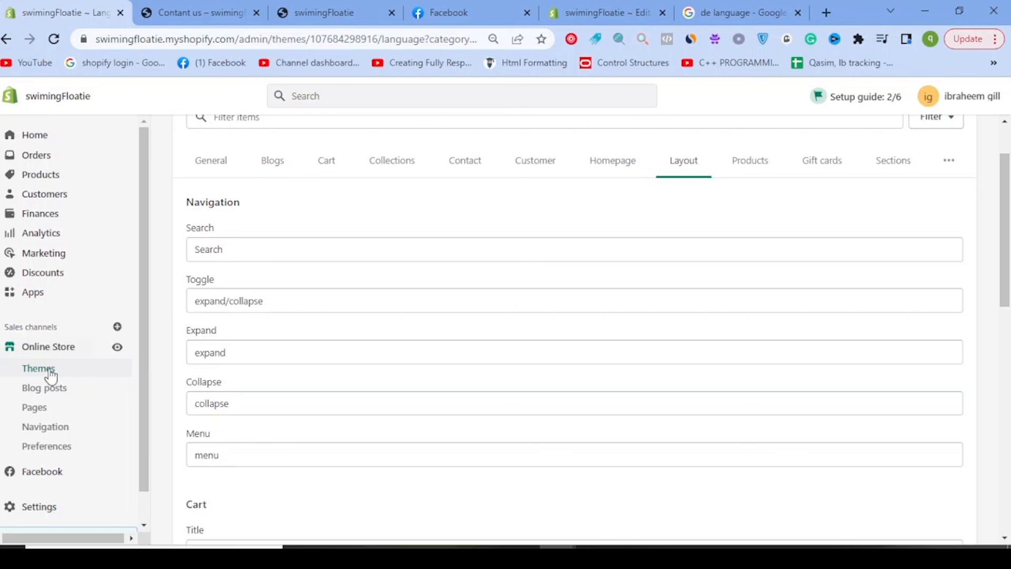
Switch to the theme code editor and examine the German strings in de.json from the blogs section to the end of the file.
left_click(571, 6)
scroll(371, 371, "down", 5)
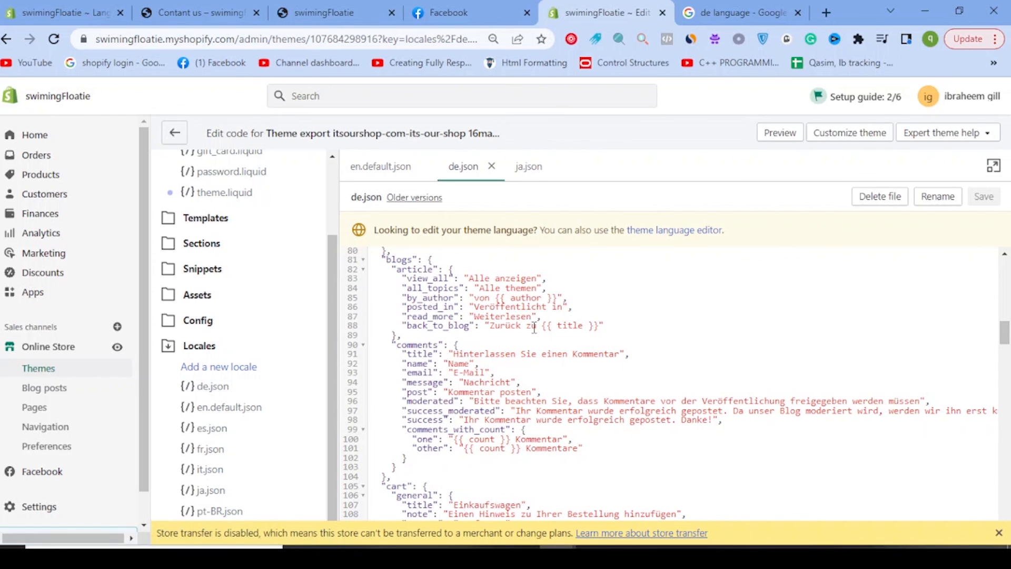
scroll(533, 328, "down", 3)
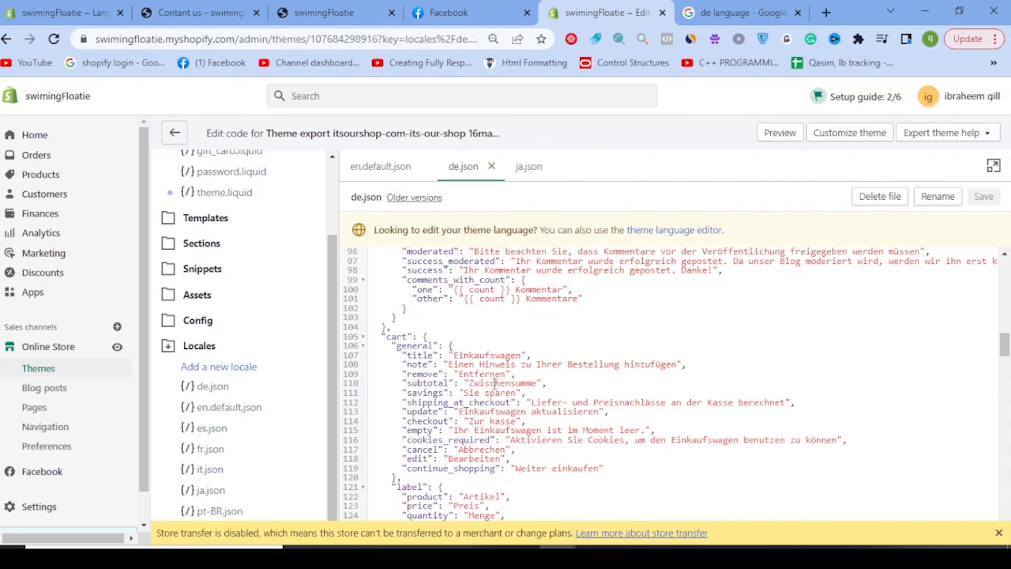
scroll(494, 383, "down", 3)
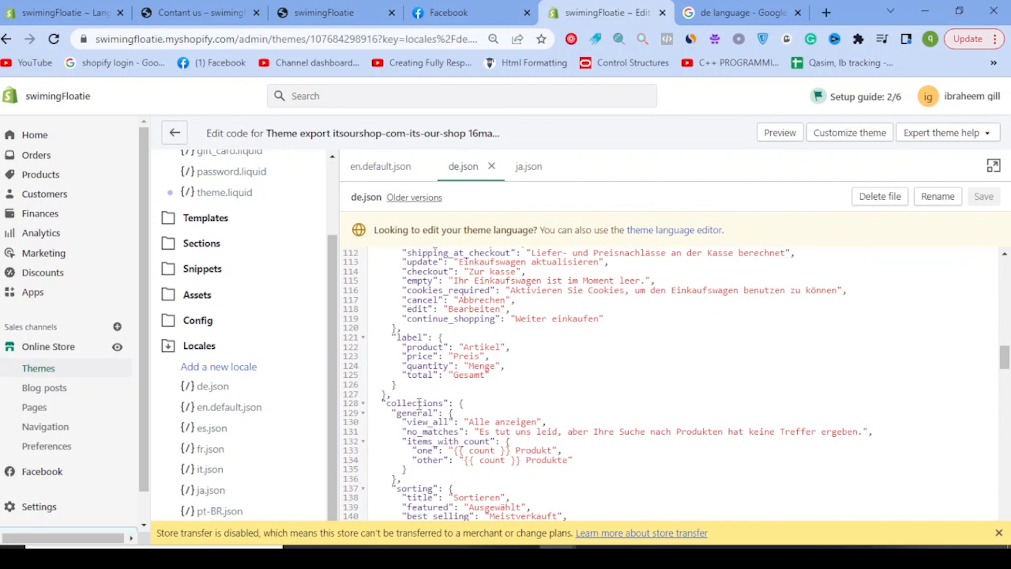
left_click(462, 452)
scroll(464, 450, "down", 2)
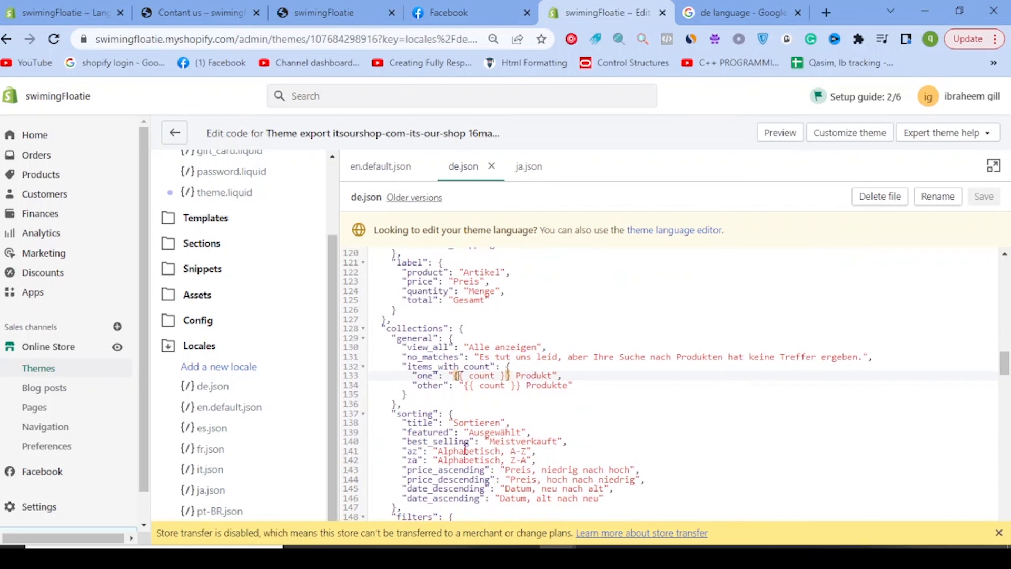
scroll(466, 451, "down", 10)
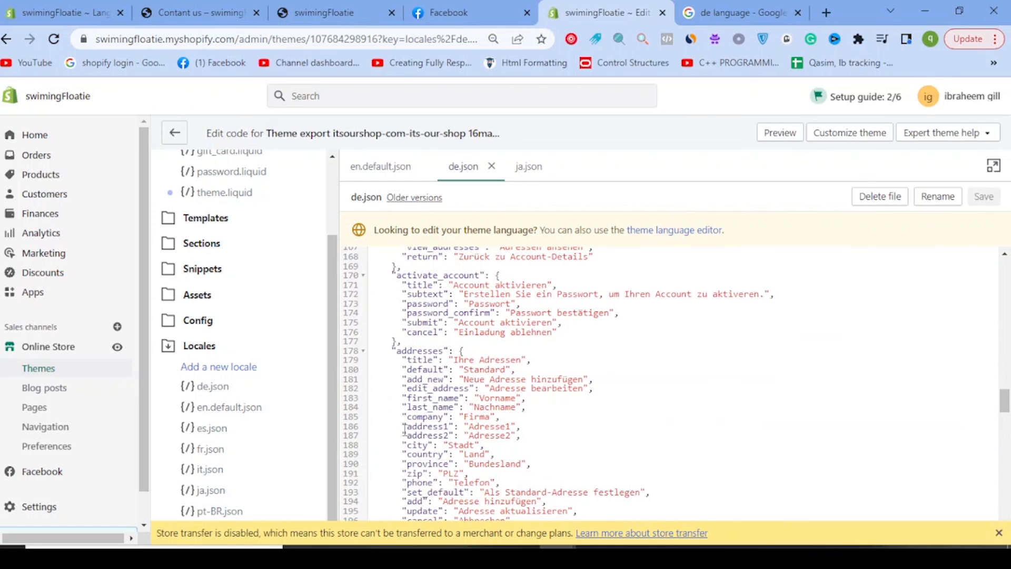
scroll(405, 430, "down", 20)
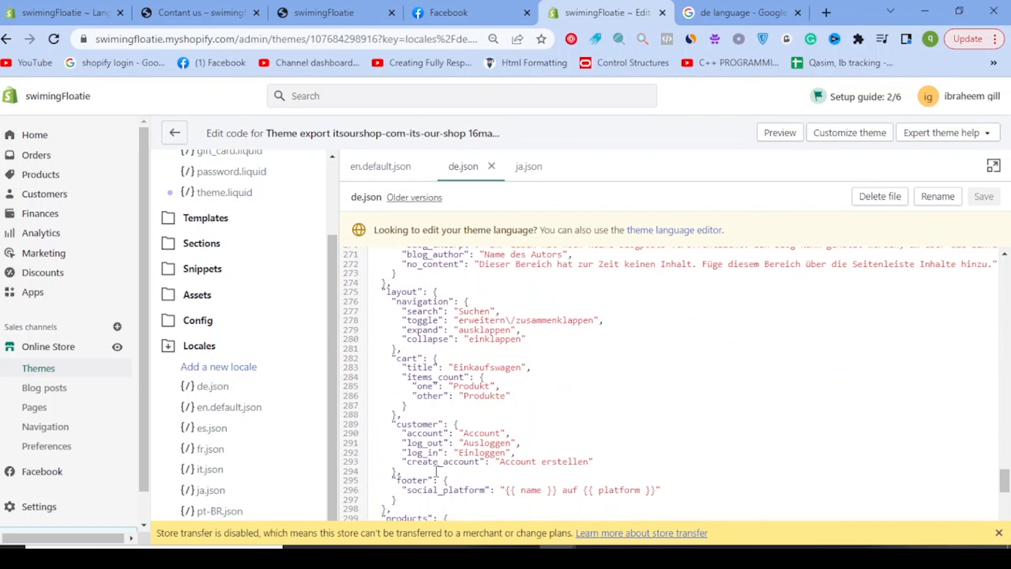
scroll(436, 471, "down", 7)
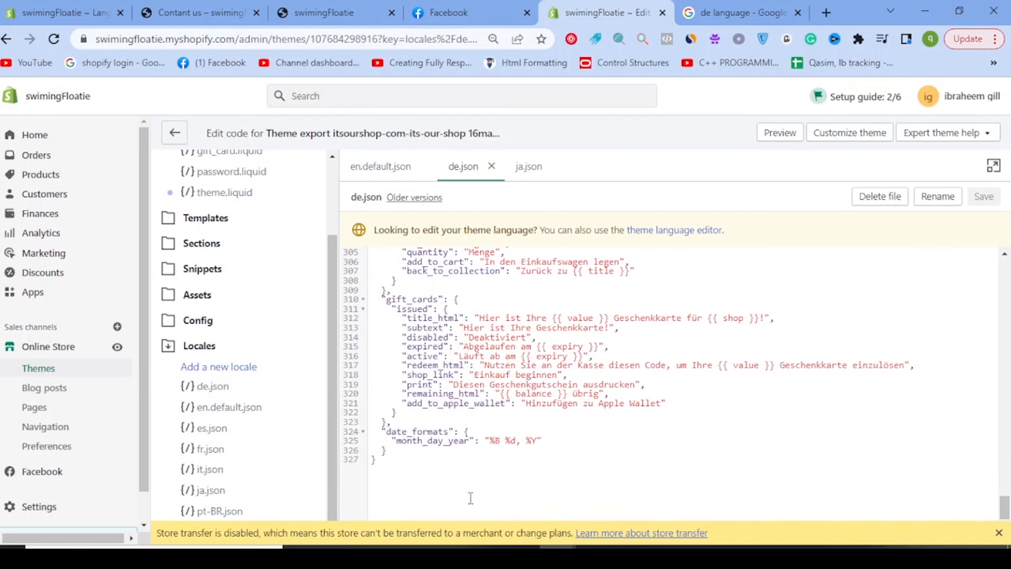